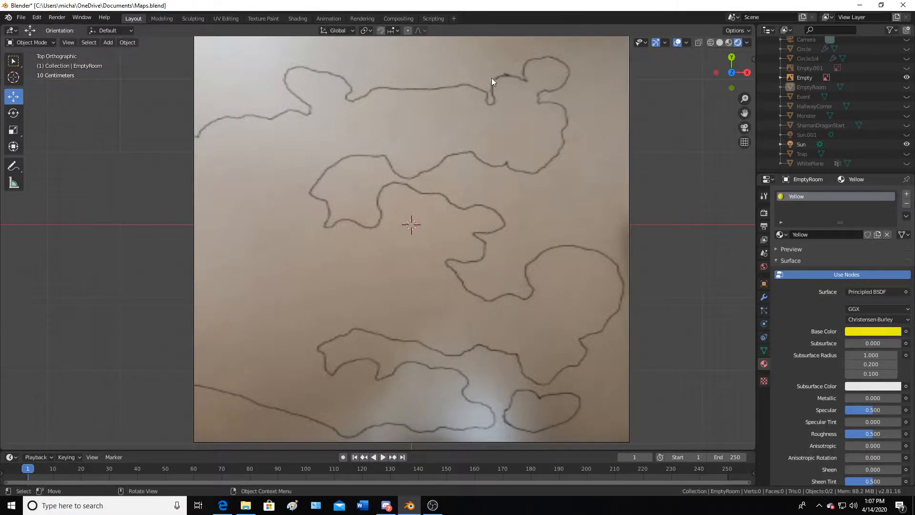
# Examine the hand-drawn map reference image by zooming in and out over it
pyautogui.scroll(-3, 353, 172)
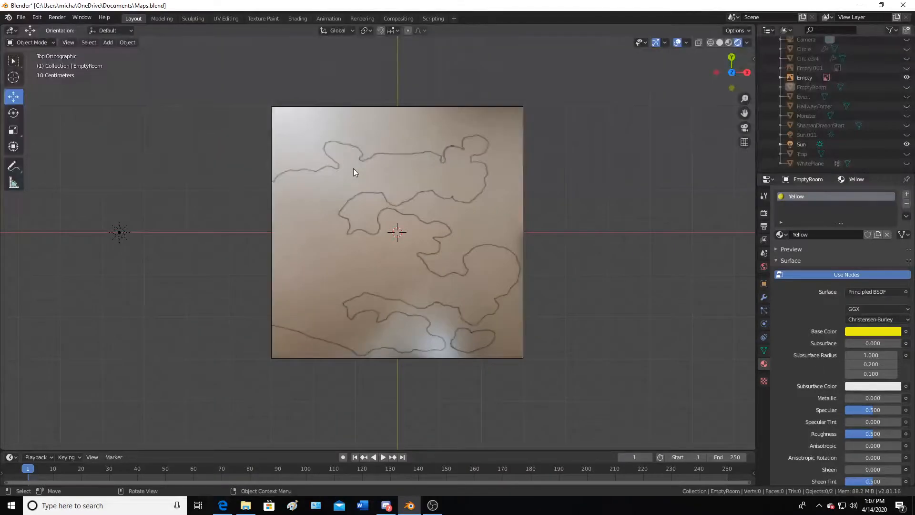
pyautogui.scroll(4, 396, 265)
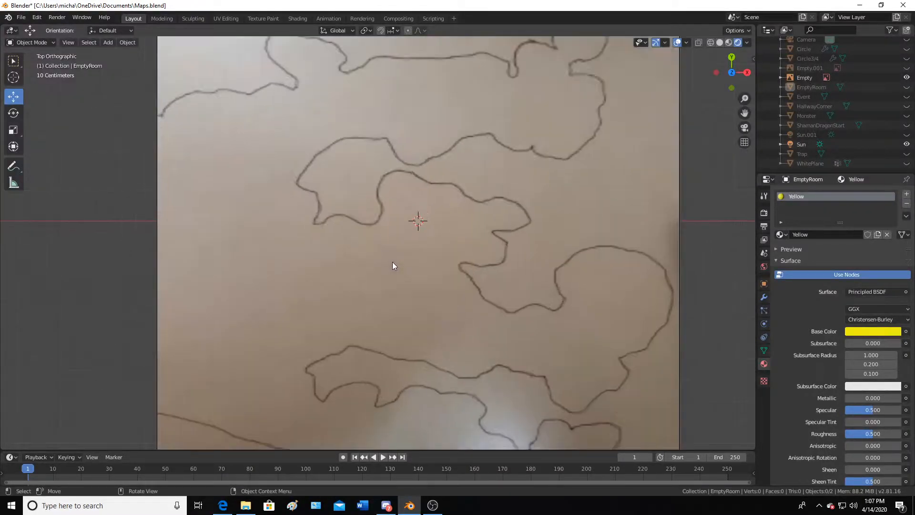
pyautogui.scroll(-3, 393, 266)
pyautogui.scroll(2, 393, 263)
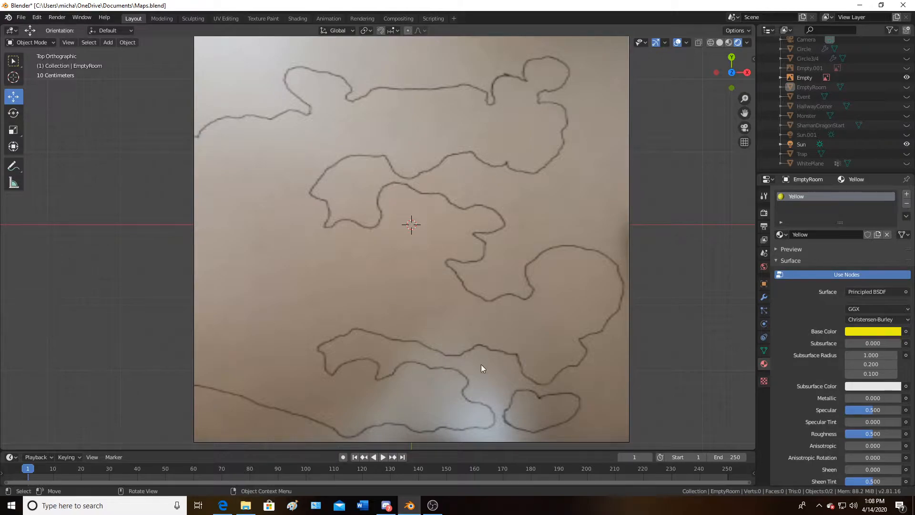
pyautogui.scroll(4, 462, 337)
pyautogui.scroll(-5, 461, 337)
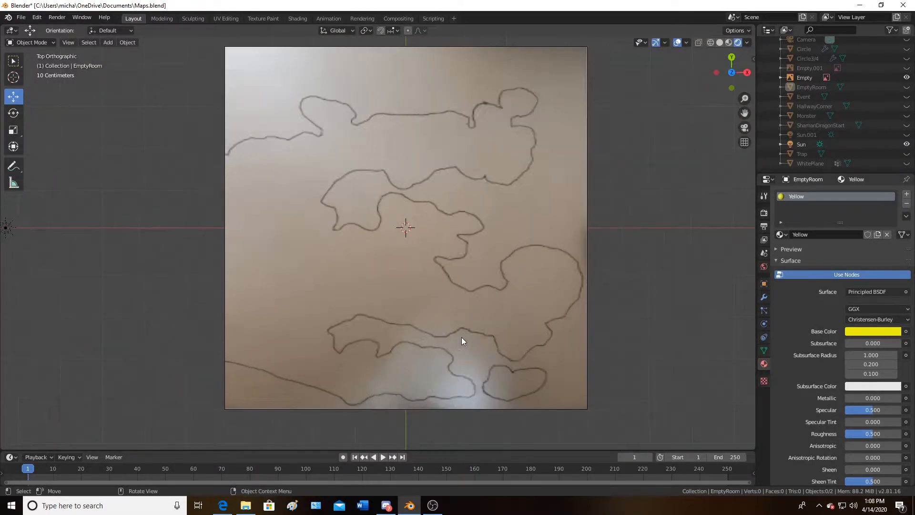
pyautogui.scroll(3, 461, 337)
pyautogui.scroll(-1, 462, 336)
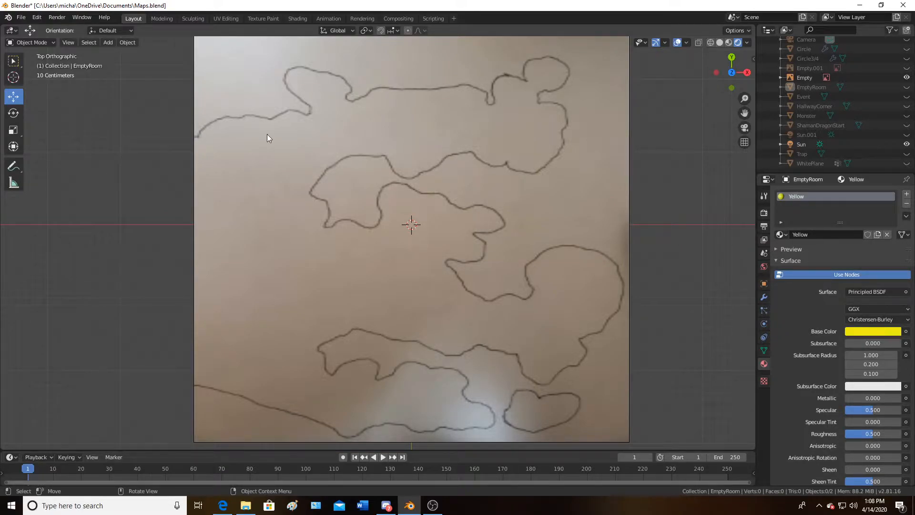
pyautogui.scroll(-3, 373, 166)
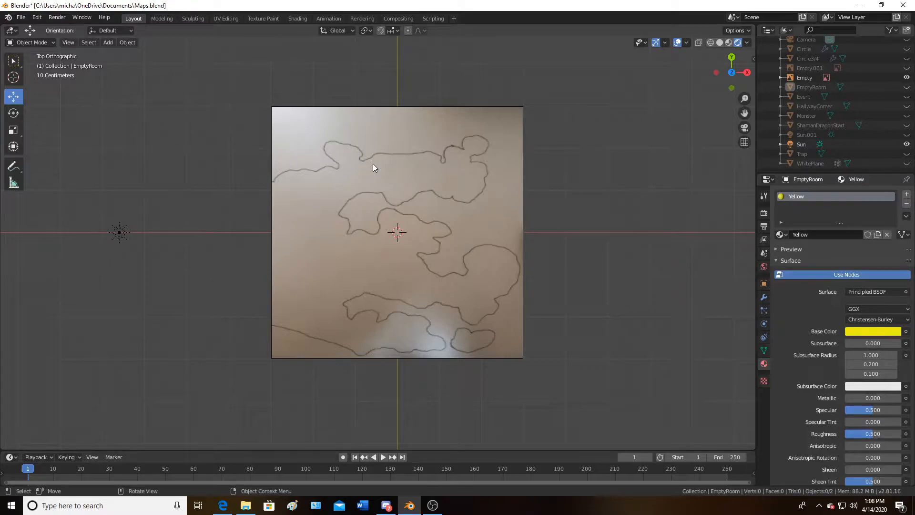
pyautogui.scroll(3, 370, 164)
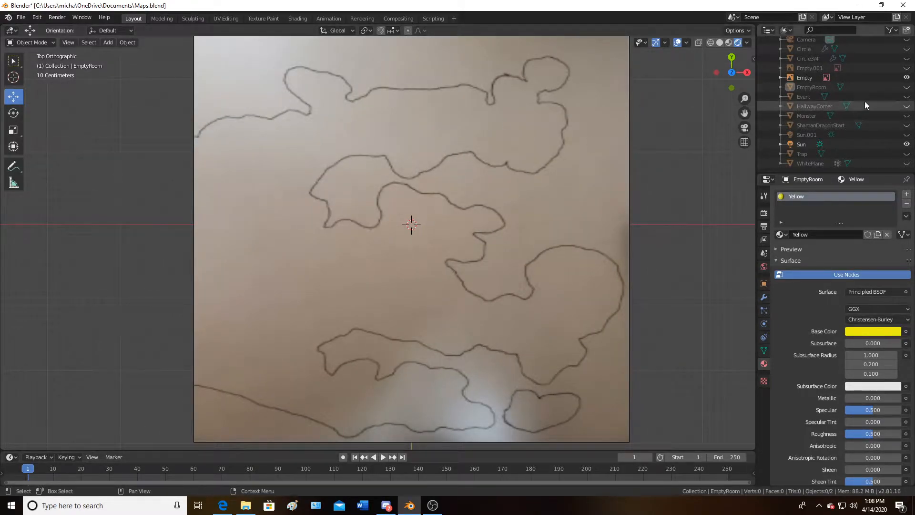
# Toggle viewport visibility between the photographed and traced map reference images, leaving both hidden
pyautogui.click(907, 78)
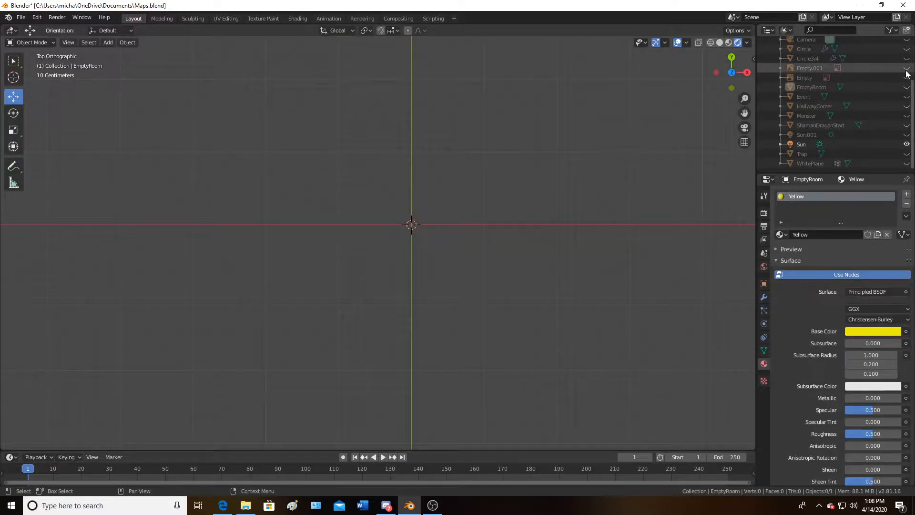
pyautogui.click(907, 68)
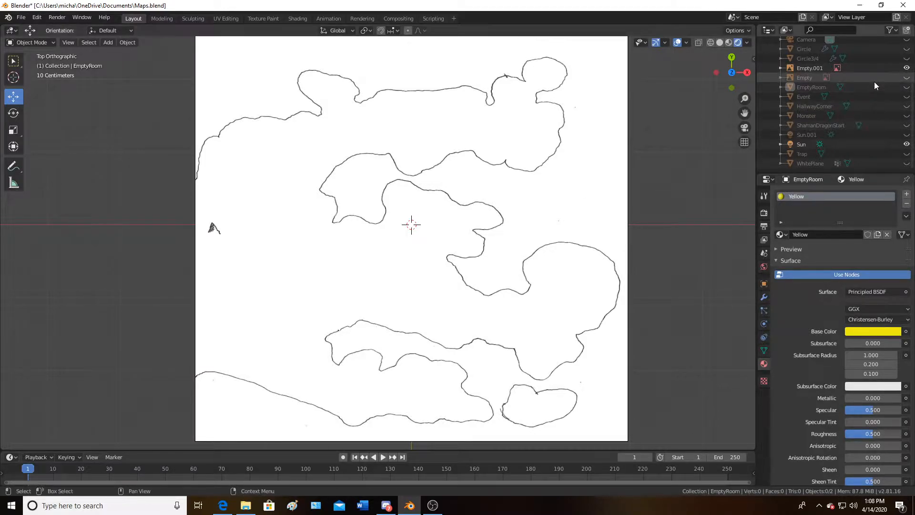
pyautogui.click(907, 79)
pyautogui.click(907, 68)
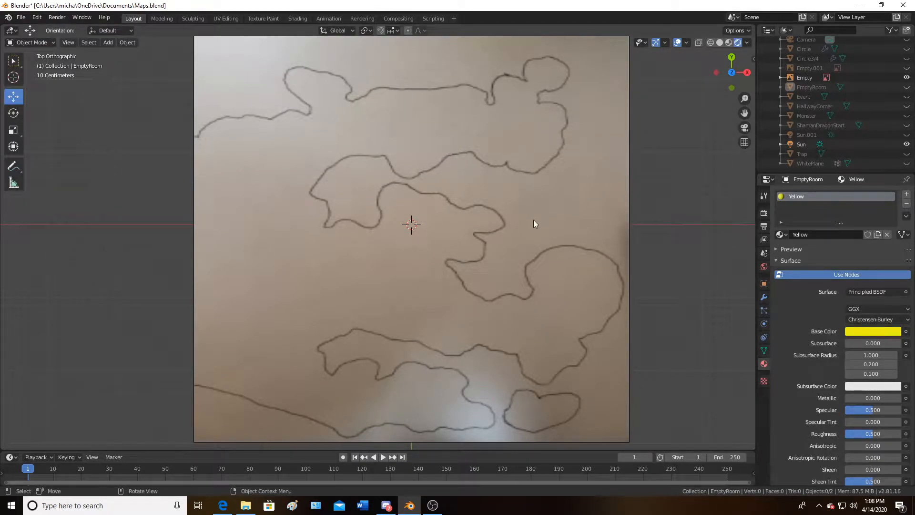
pyautogui.click(907, 78)
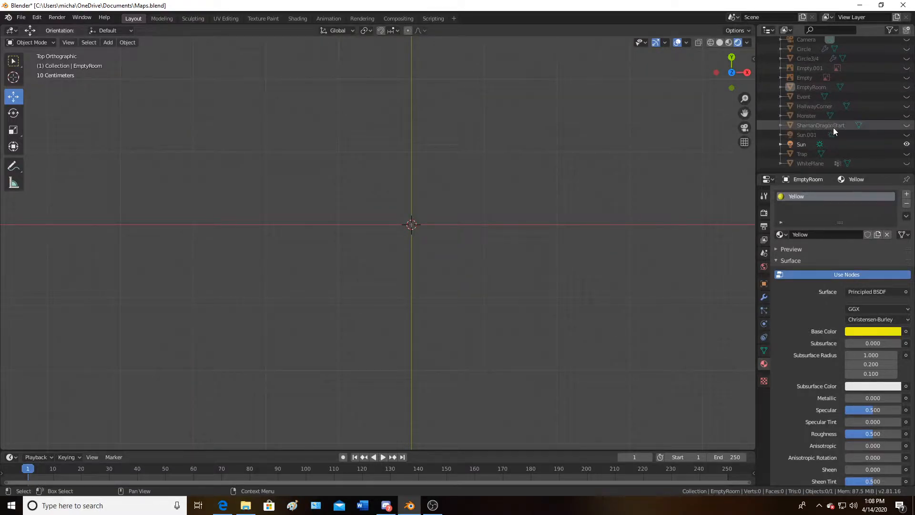
# Unhide the WhitePlane grid object and orbit around it to inspect it
pyautogui.click(908, 163)
pyautogui.scroll(-6, 319, 248)
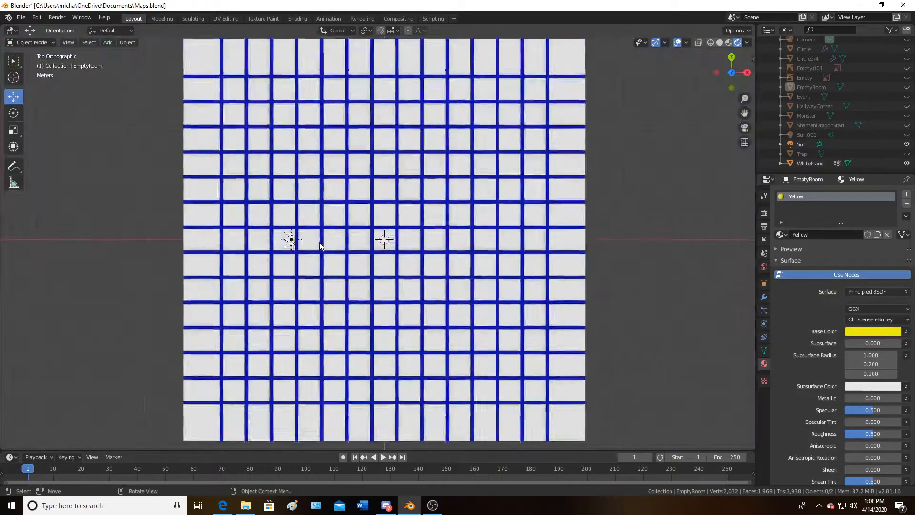
pyautogui.moveTo(407, 208); pyautogui.dragTo(414, 123, button='middle')
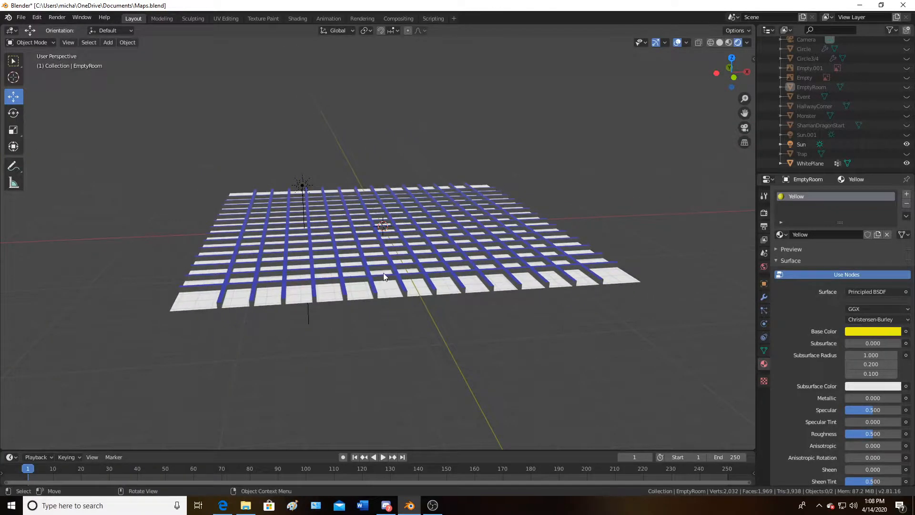
pyautogui.moveTo(376, 249); pyautogui.dragTo(283, 258, button='middle')
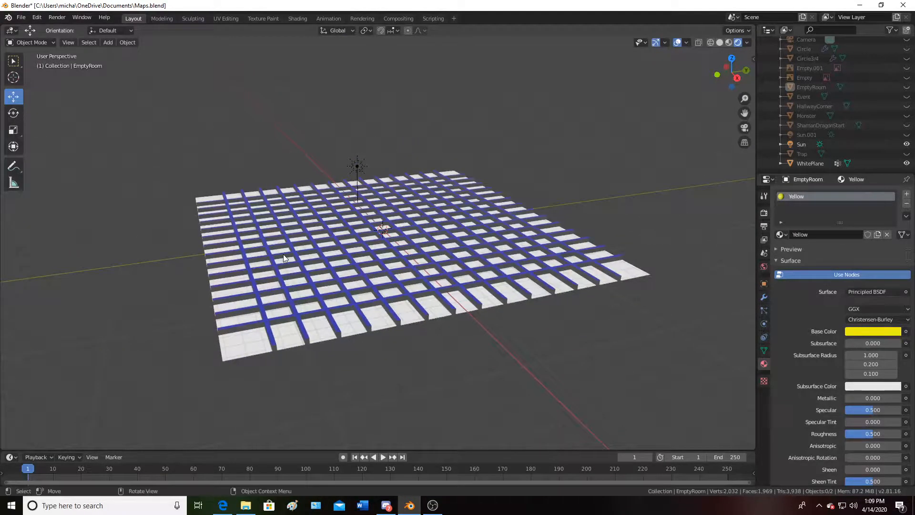
# Hide the Sun lamp, unhide Sun.001, and return to top orthographic view
pyautogui.click(907, 144)
pyautogui.click(906, 135)
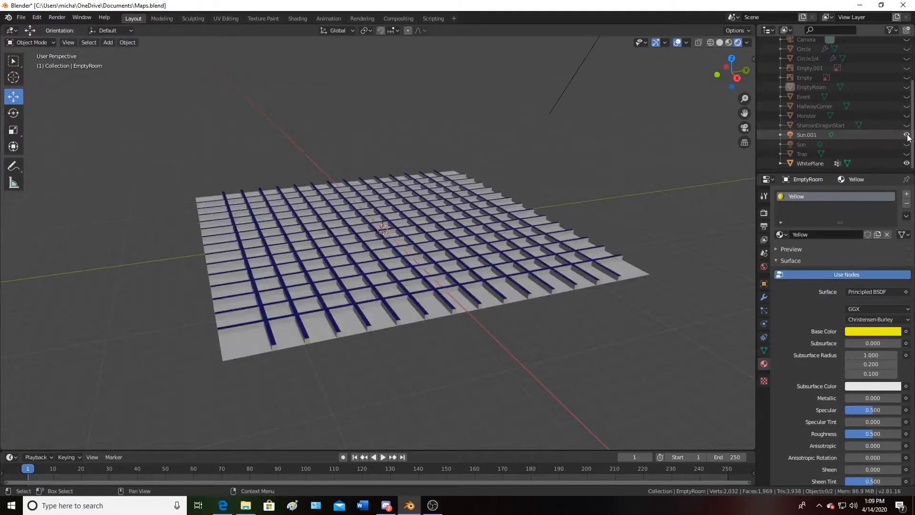
pyautogui.moveTo(502, 199); pyautogui.dragTo(588, 251, button='middle')
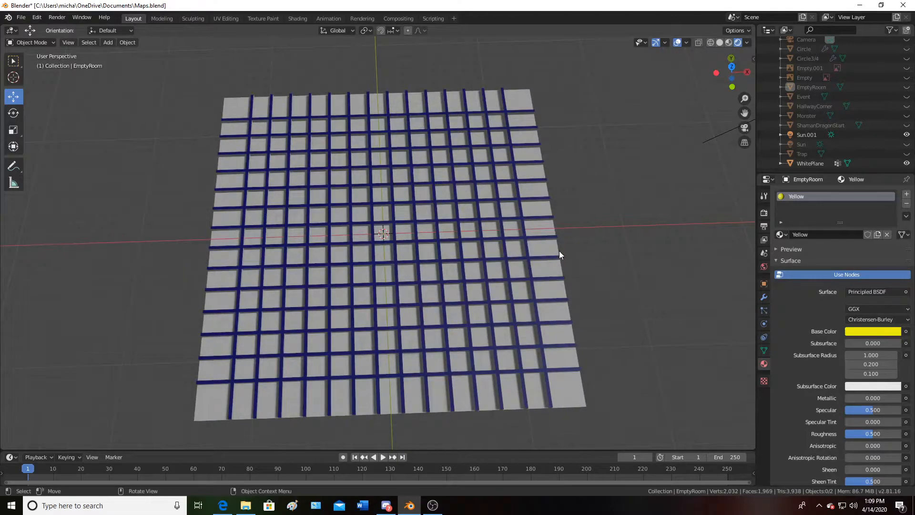
pyautogui.press('KP_7')
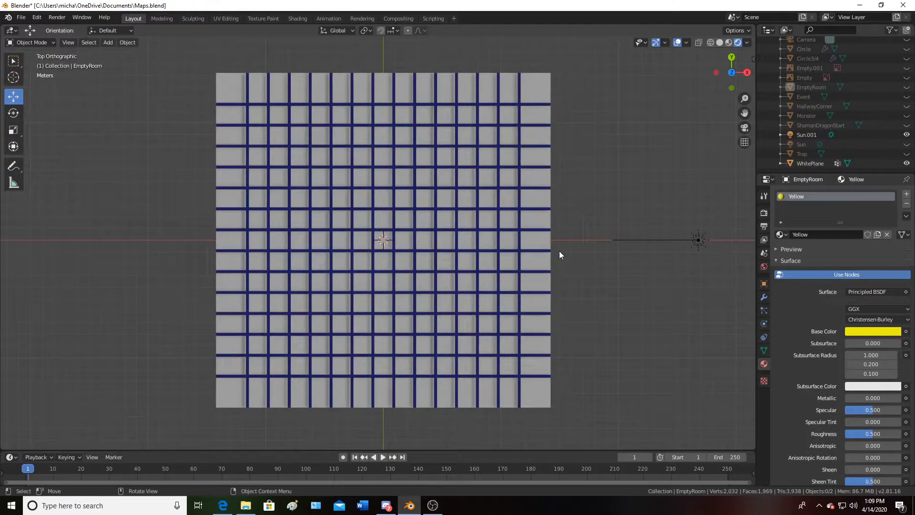
# Compare the grid's lighting with the Sun lamp on and off from top and perspective views
pyautogui.click(907, 144)
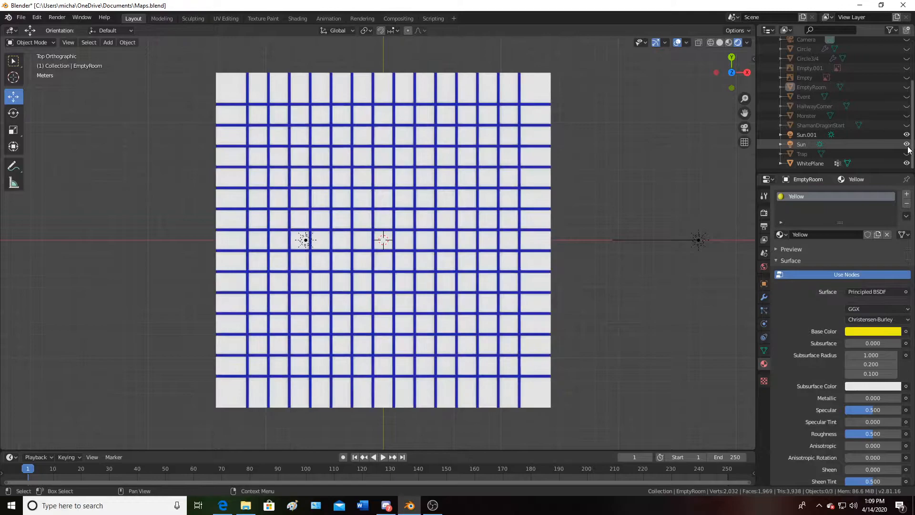
pyautogui.click(908, 147)
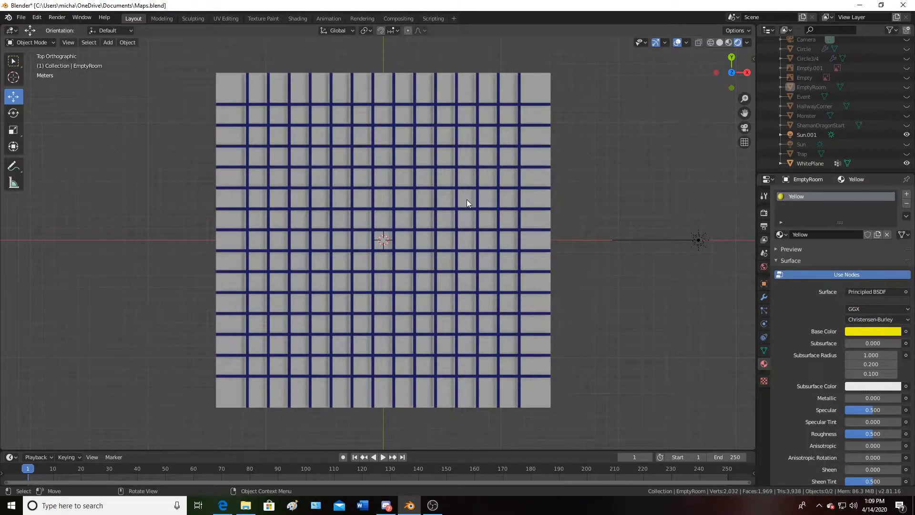
pyautogui.scroll(3, 467, 202)
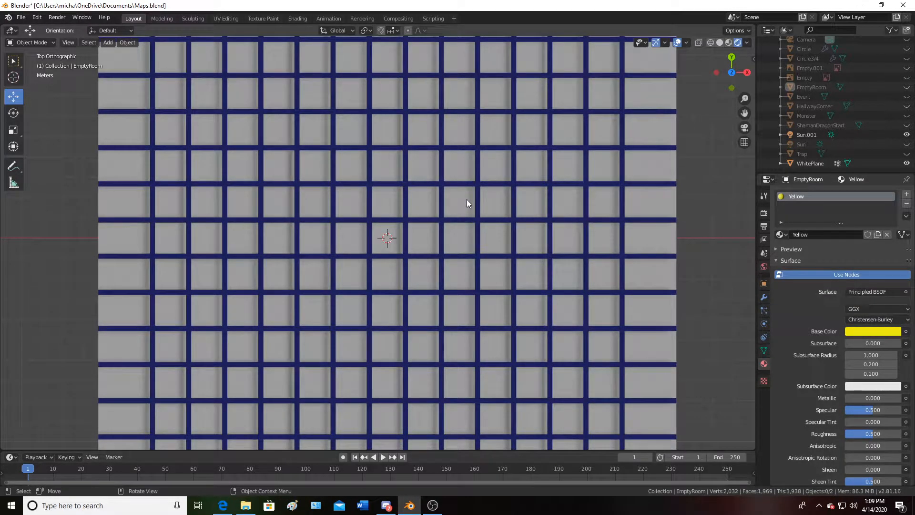
pyautogui.scroll(-2, 467, 202)
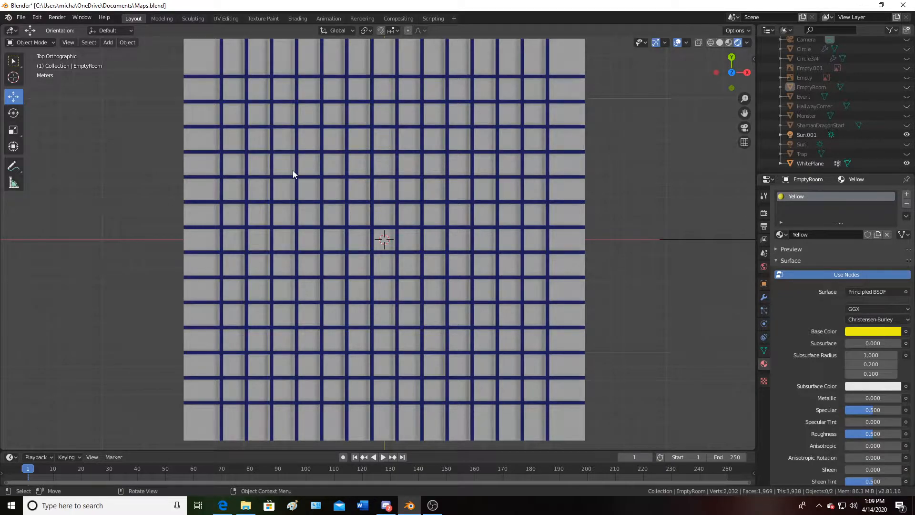
pyautogui.moveTo(307, 204); pyautogui.dragTo(319, 255, button='middle')
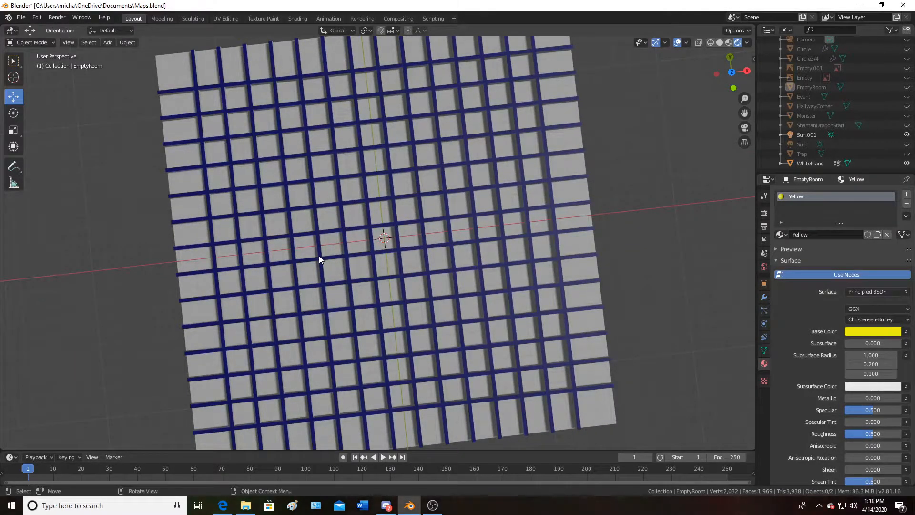
pyautogui.press('KP_7')
pyautogui.scroll(2, 336, 254)
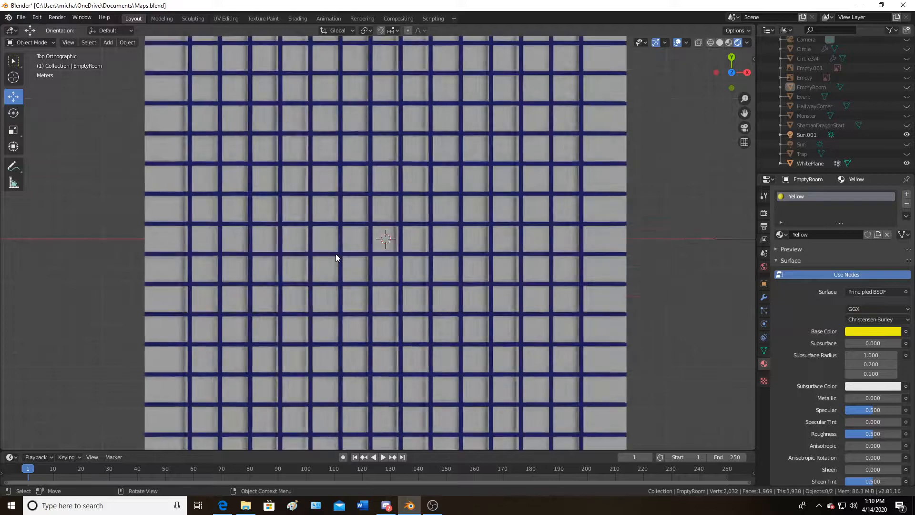
pyautogui.scroll(-2, 336, 253)
pyautogui.scroll(1, 336, 254)
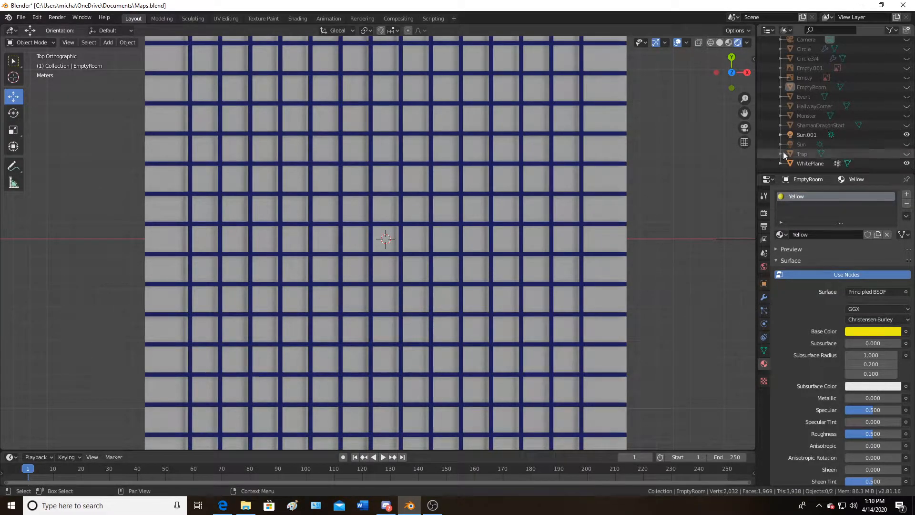
# Unhide the Trap, Monster, Event and EmptyRoom marker spheres
pyautogui.click(907, 155)
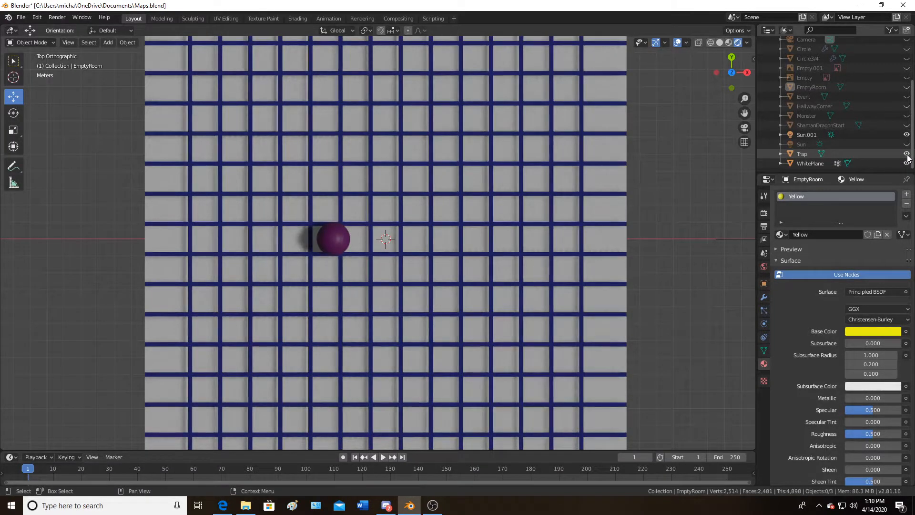
pyautogui.click(907, 116)
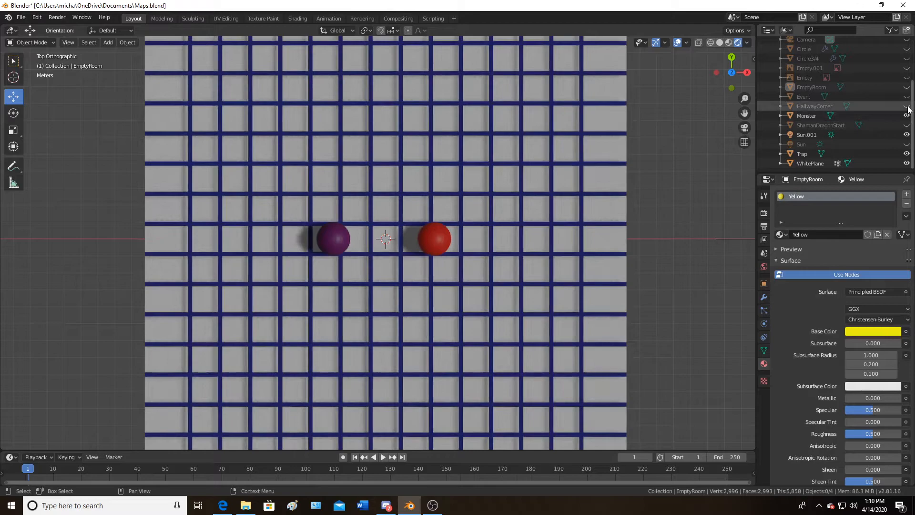
pyautogui.click(907, 96)
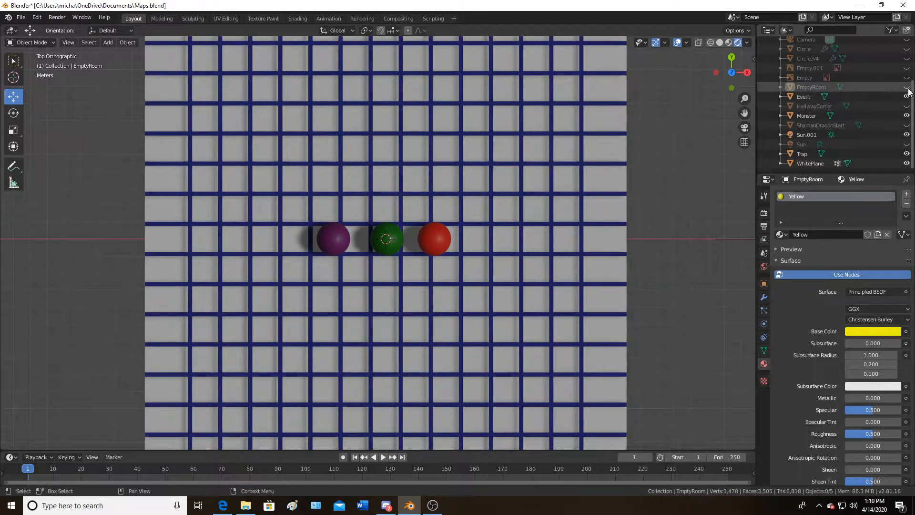
pyautogui.scroll(2, 909, 81)
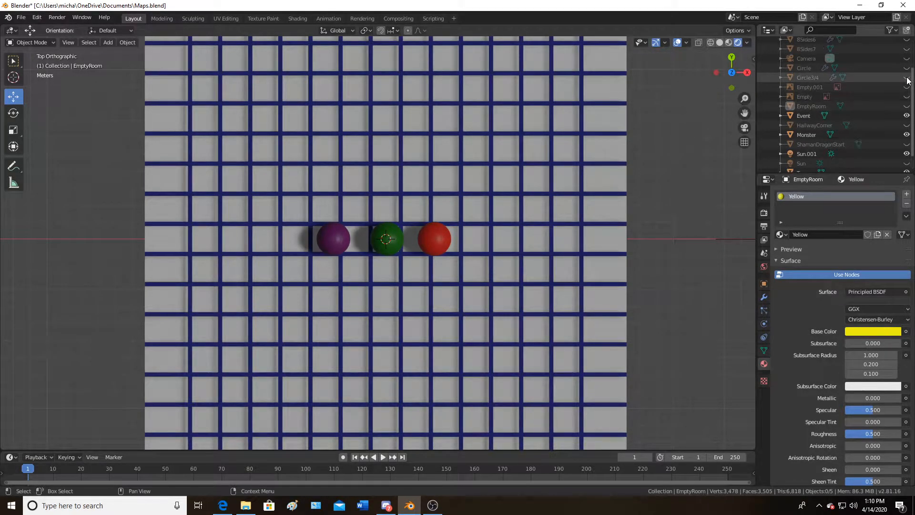
pyautogui.click(906, 108)
pyautogui.scroll(4, 906, 111)
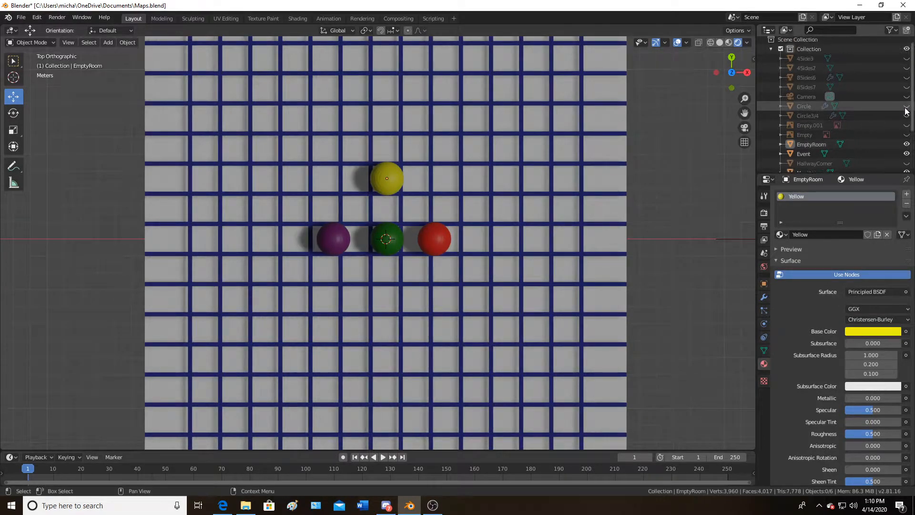
pyautogui.click(907, 90)
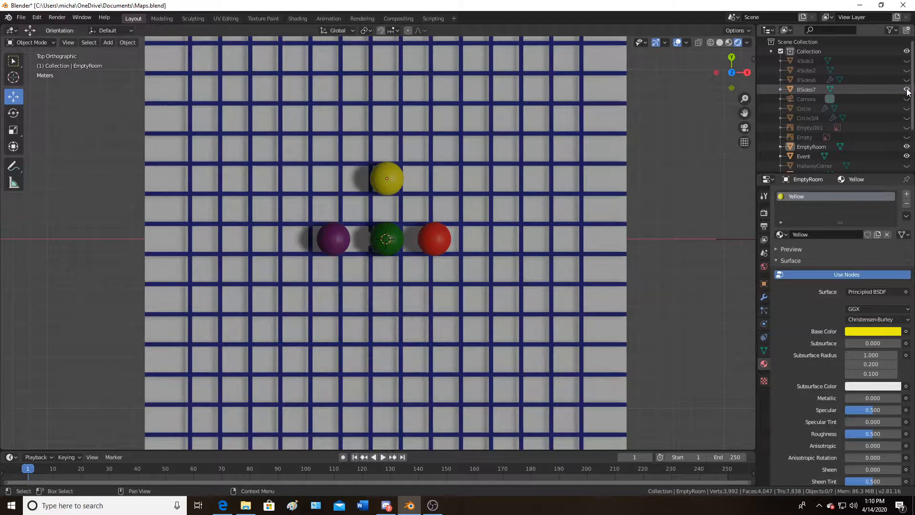
pyautogui.scroll(-3, 722, 199)
pyautogui.scroll(4, 708, 206)
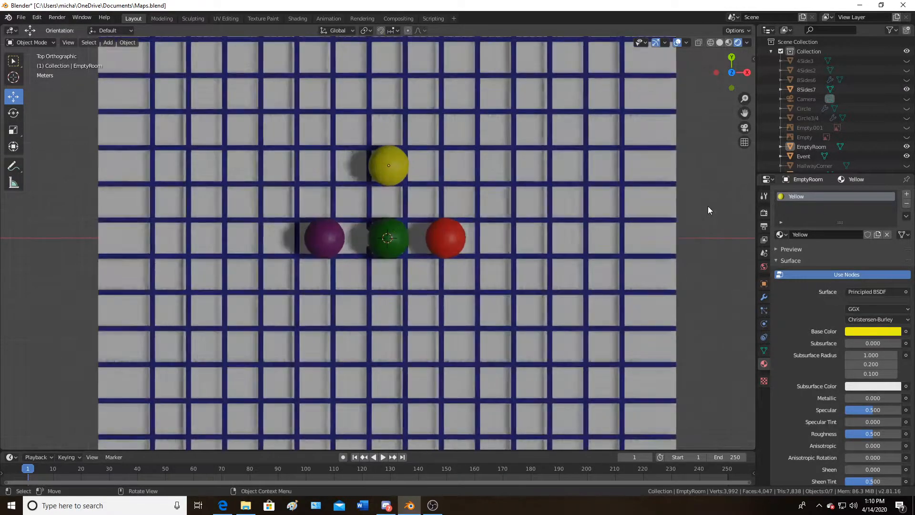
pyautogui.click(907, 89)
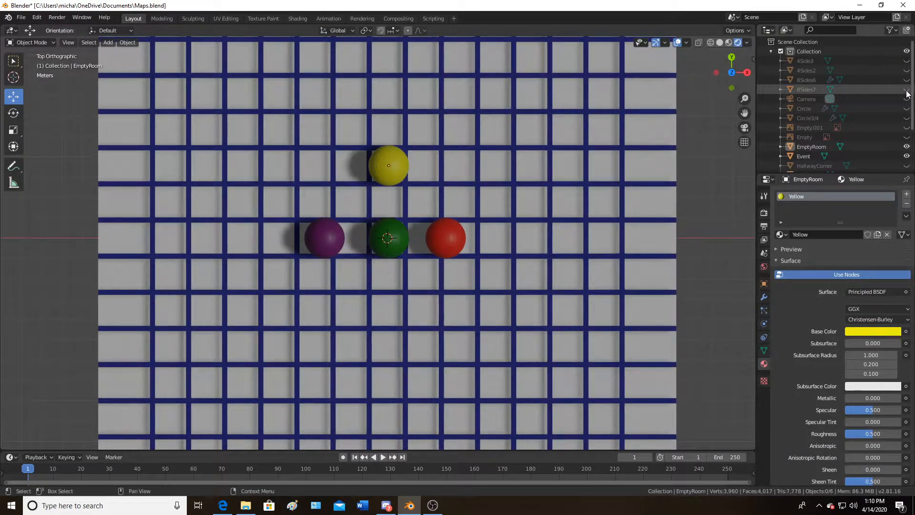
pyautogui.click(907, 80)
pyautogui.scroll(-3, 457, 244)
pyautogui.scroll(5, 457, 244)
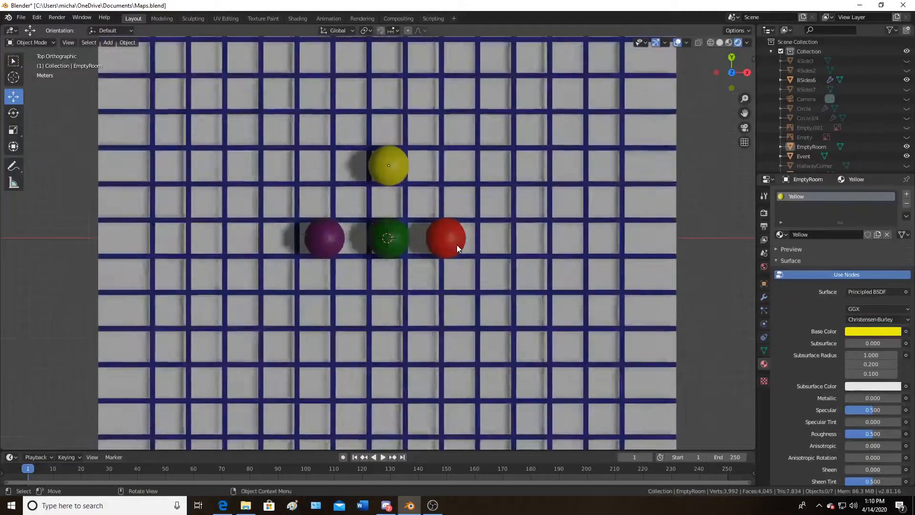
pyautogui.click(906, 79)
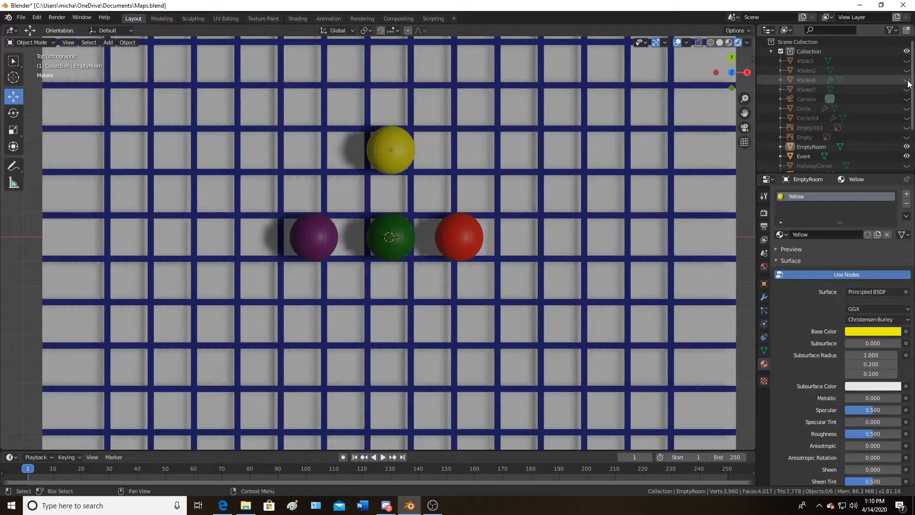
# Unhide the Circle3/4 object
pyautogui.click(906, 118)
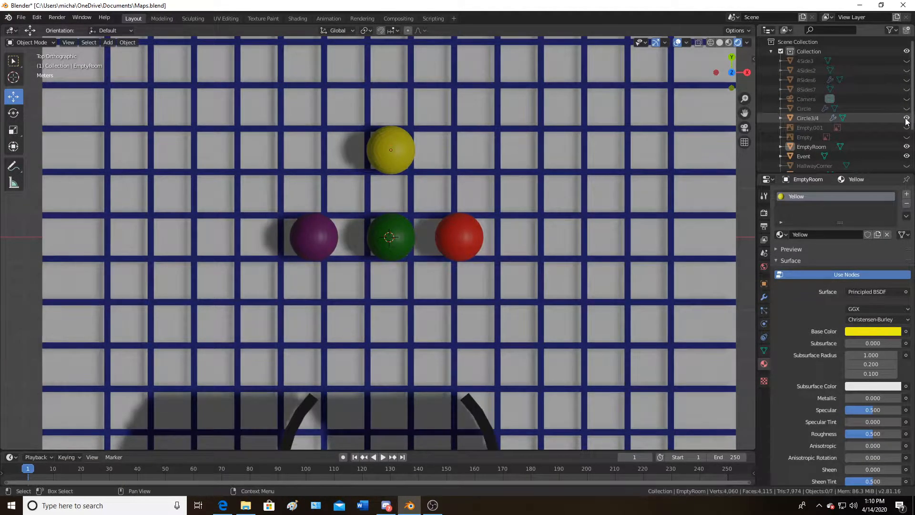
# Inspect the grid, marker spheres and Circle3/4 wall from top and perspective viewpoints
pyautogui.scroll(-3, 481, 307)
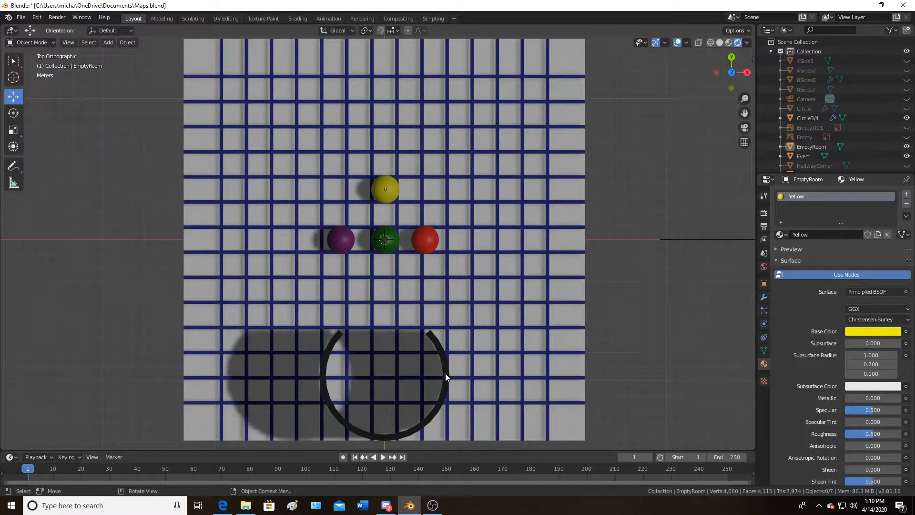
pyautogui.scroll(-3, 446, 373)
pyautogui.scroll(4, 431, 348)
pyautogui.moveTo(440, 343); pyautogui.dragTo(436, 295, button='middle')
pyautogui.moveTo(439, 293); pyautogui.dragTo(582, 208, button='middle')
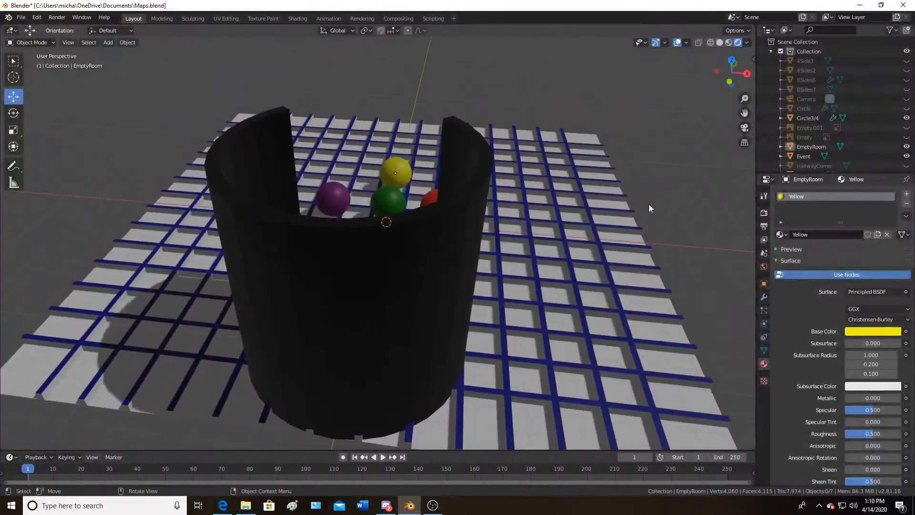
pyautogui.scroll(-3, 476, 213)
pyautogui.moveTo(391, 226); pyautogui.dragTo(384, 247, button='middle')
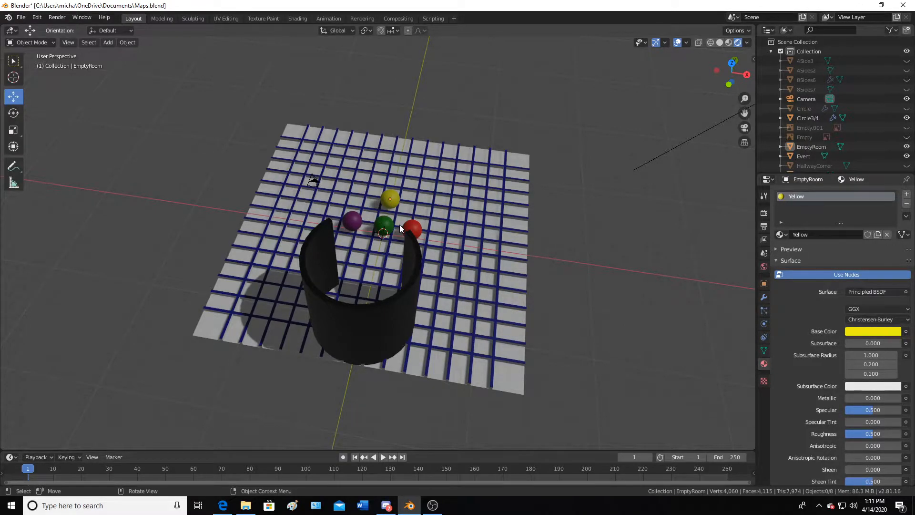
pyautogui.moveTo(414, 239); pyautogui.dragTo(421, 270, button='middle')
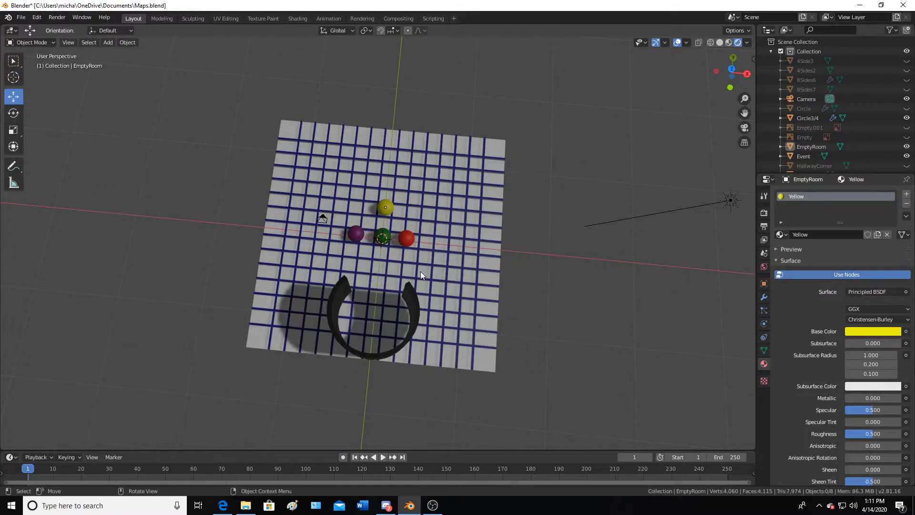
pyautogui.press('KP_0')
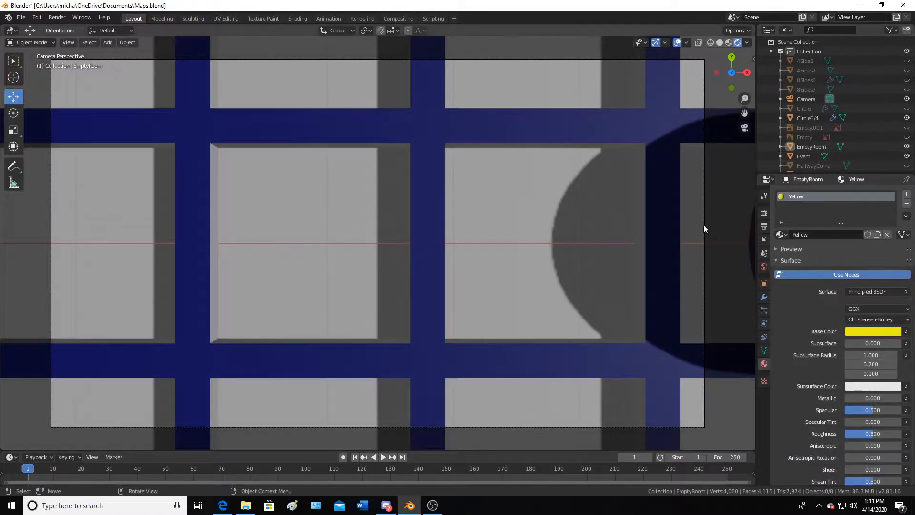
pyautogui.scroll(-5, 650, 236)
pyautogui.click(617, 238)
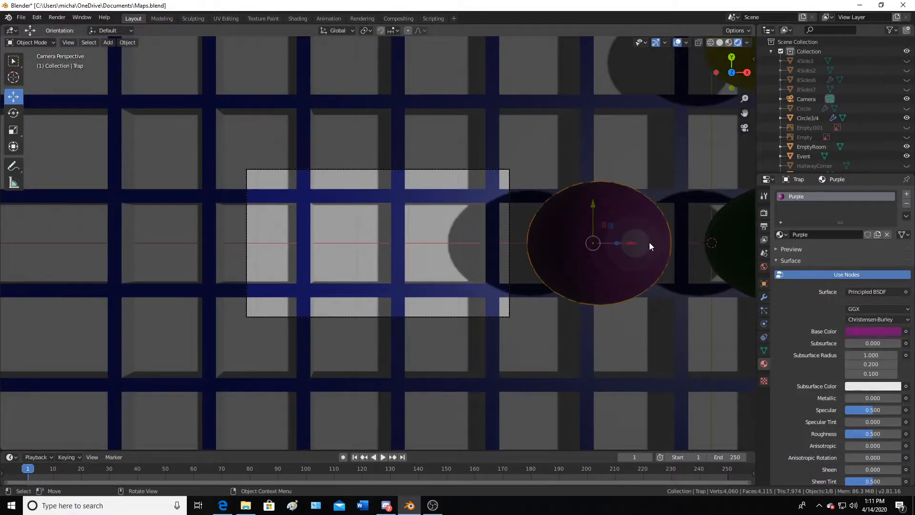
pyautogui.moveTo(634, 241); pyautogui.dragTo(627, 261)
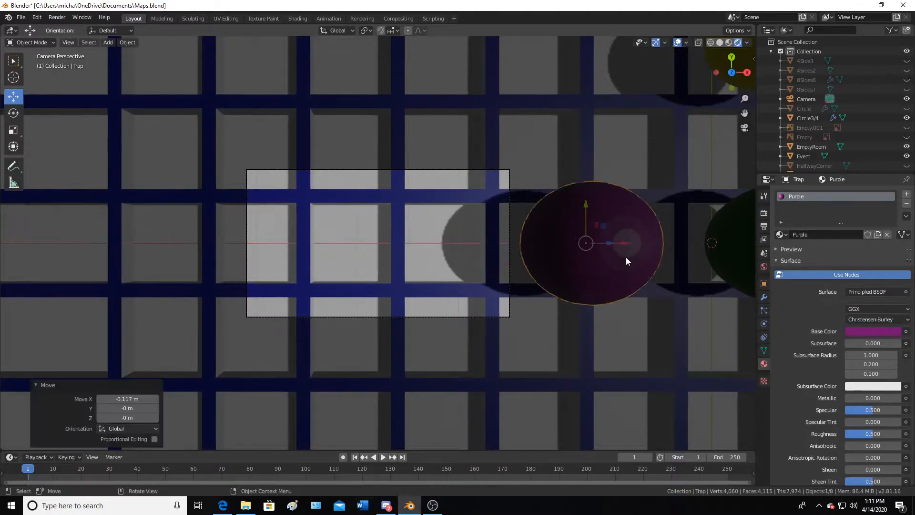
pyautogui.hotkey('ctrl', 'z')
pyautogui.hotkey('ctrl', 'z')
pyautogui.hotkey('ctrl', 'z')
pyautogui.hotkey('ctrl', 'z')
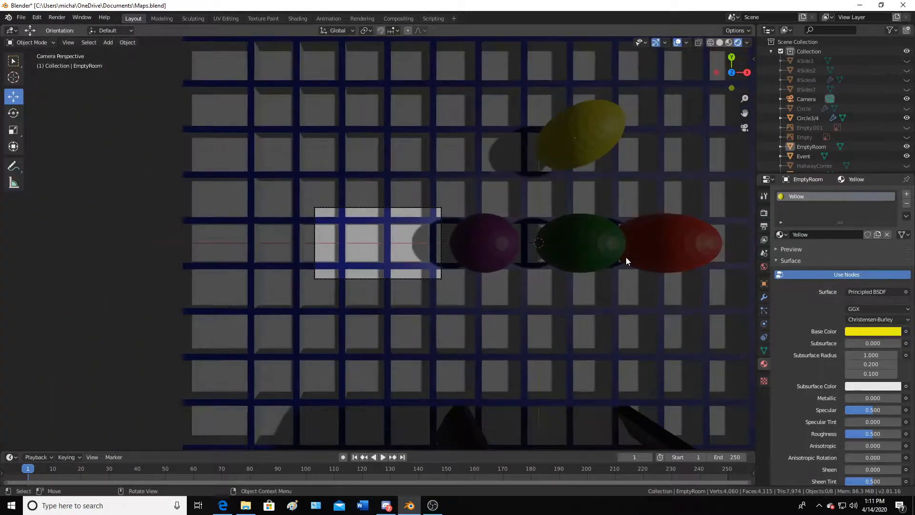
pyautogui.click(459, 422)
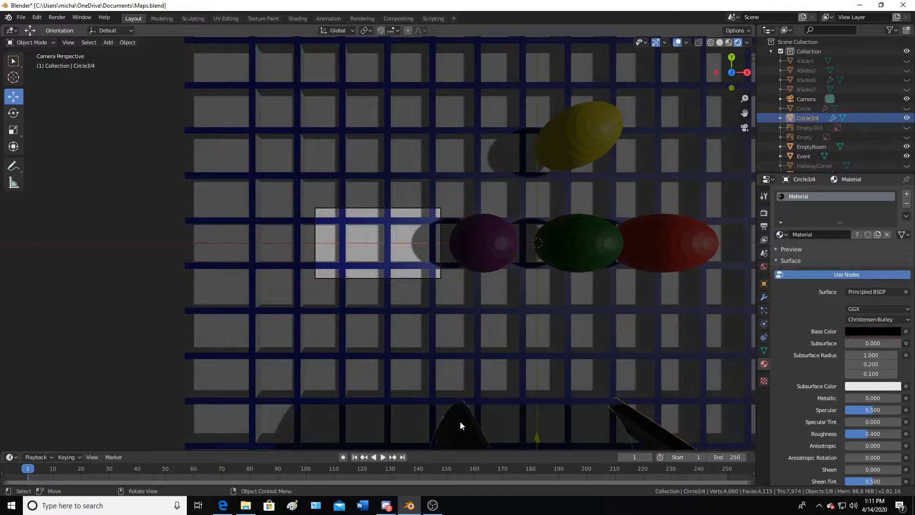
pyautogui.moveTo(537, 437); pyautogui.dragTo(544, 221)
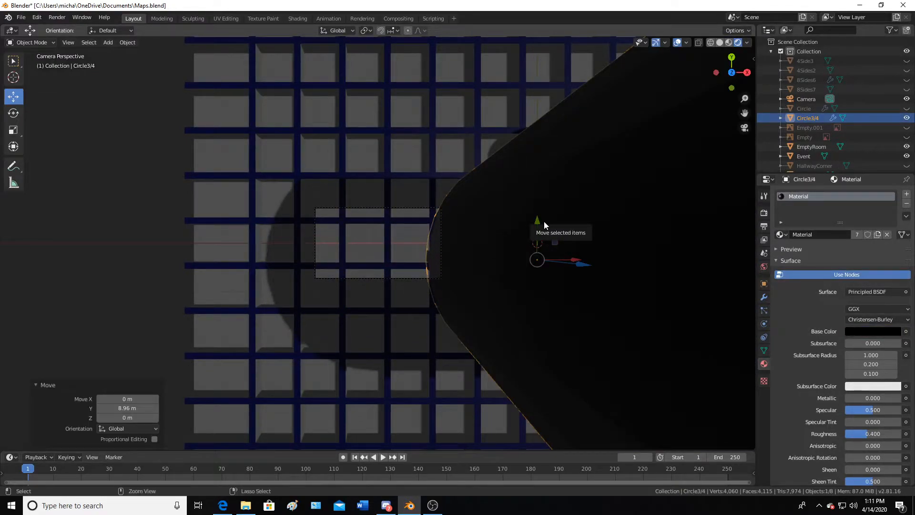
pyautogui.hotkey('ctrl', 'z')
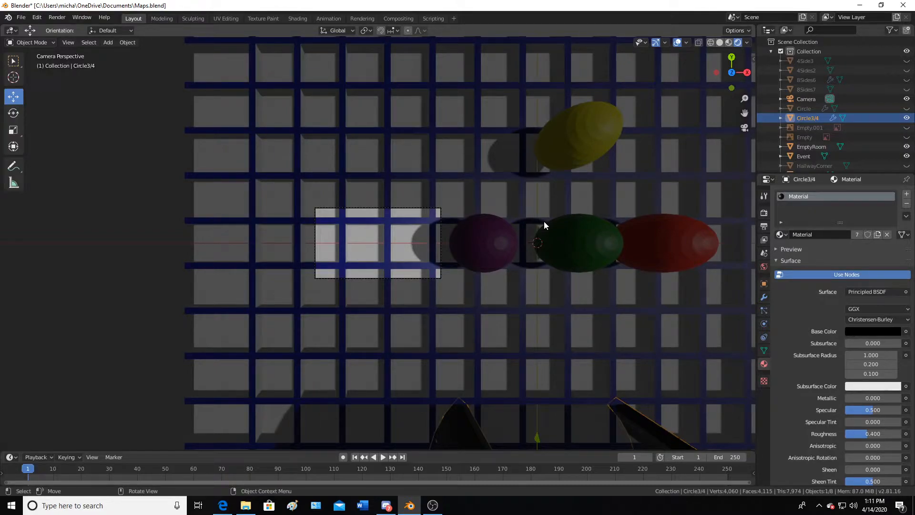
# Unhide the 8Sides6 object and move it 6.76 m along the X axis
pyautogui.click(907, 80)
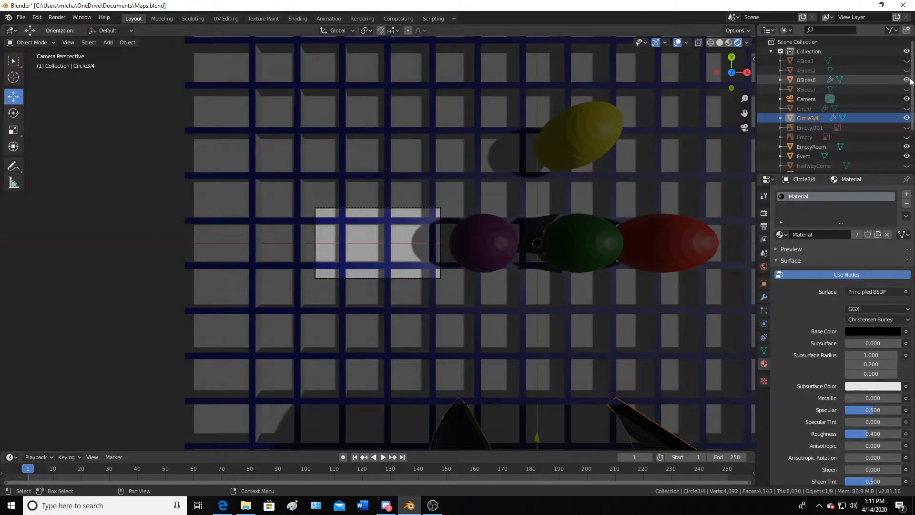
pyautogui.click(806, 80)
pyautogui.moveTo(566, 243); pyautogui.dragTo(538, 226, button='middle')
pyautogui.scroll(-5, 539, 226)
pyautogui.moveTo(628, 250); pyautogui.dragTo(411, 244)
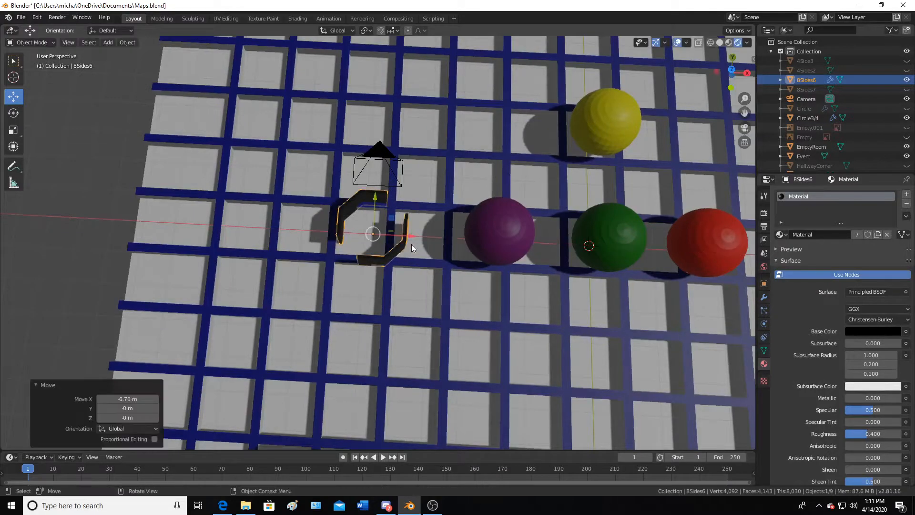
# Check the 8Sides6 object through the camera view, then undo its move
pyautogui.press('KP_0')
pyautogui.scroll(3, 411, 244)
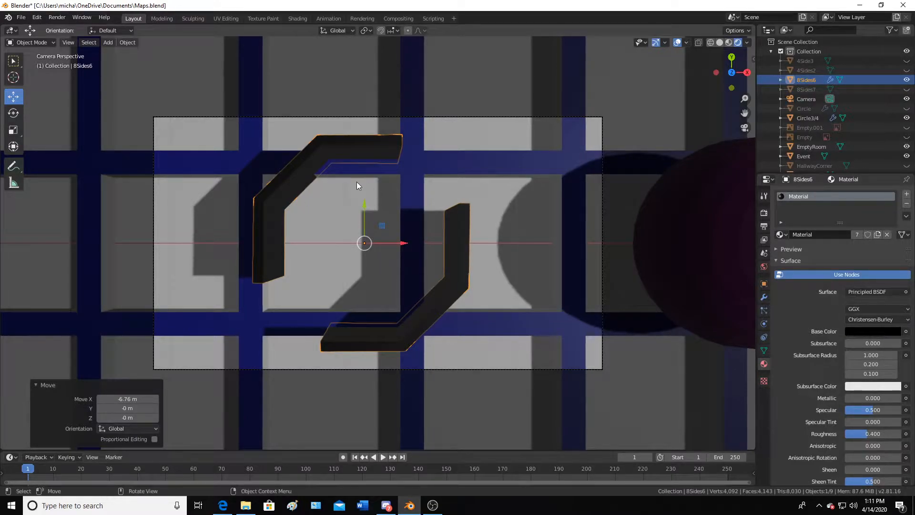
pyautogui.scroll(-4, 325, 179)
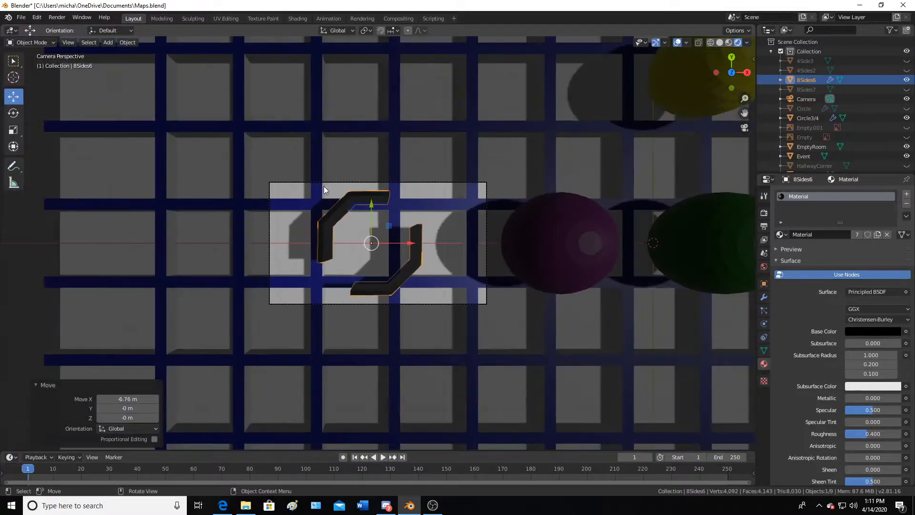
pyautogui.scroll(4, 324, 186)
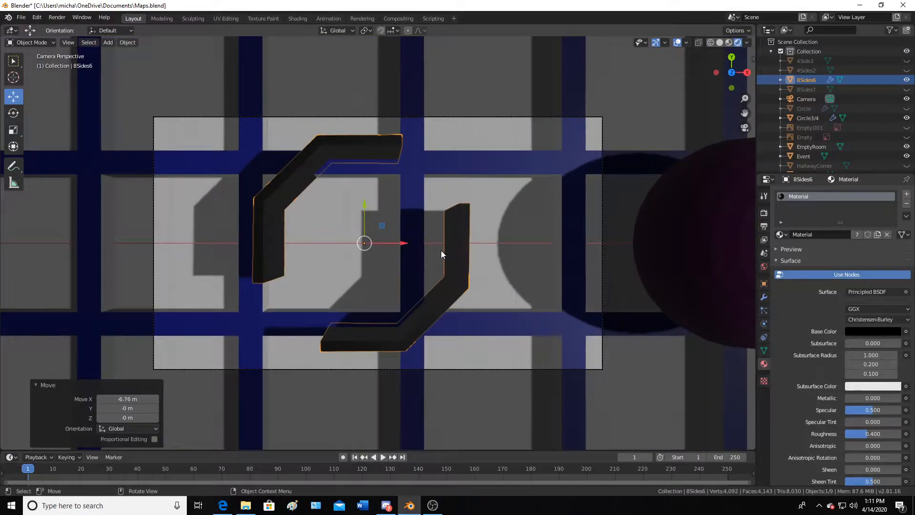
pyautogui.scroll(-3, 467, 250)
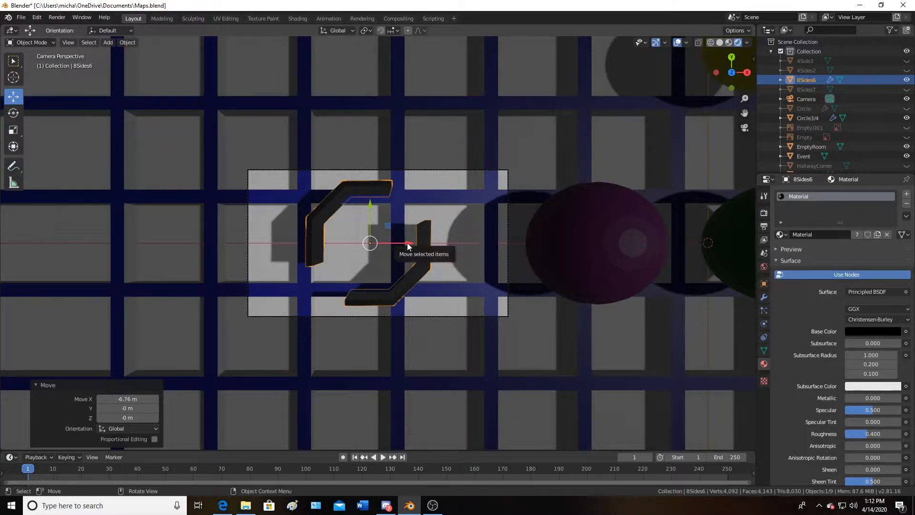
pyautogui.scroll(3, 408, 245)
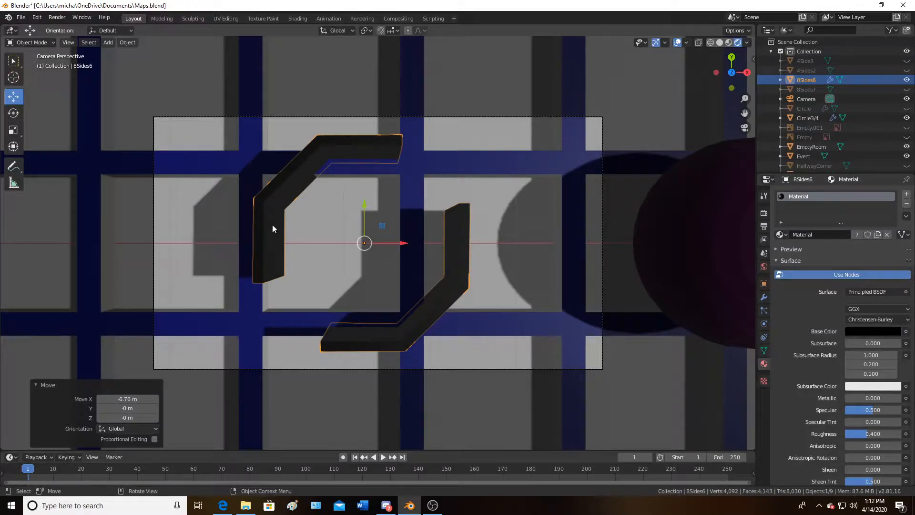
pyautogui.hotkey('ctrl', 'z')
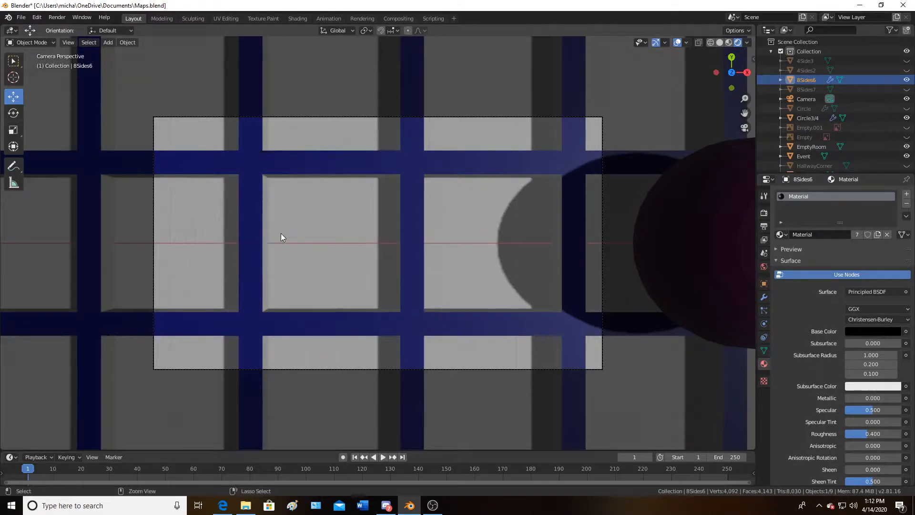
pyautogui.hotkey('ctrl', 'z')
# Hide the Camera object and return to top orthographic view
pyautogui.scroll(-6, 281, 237)
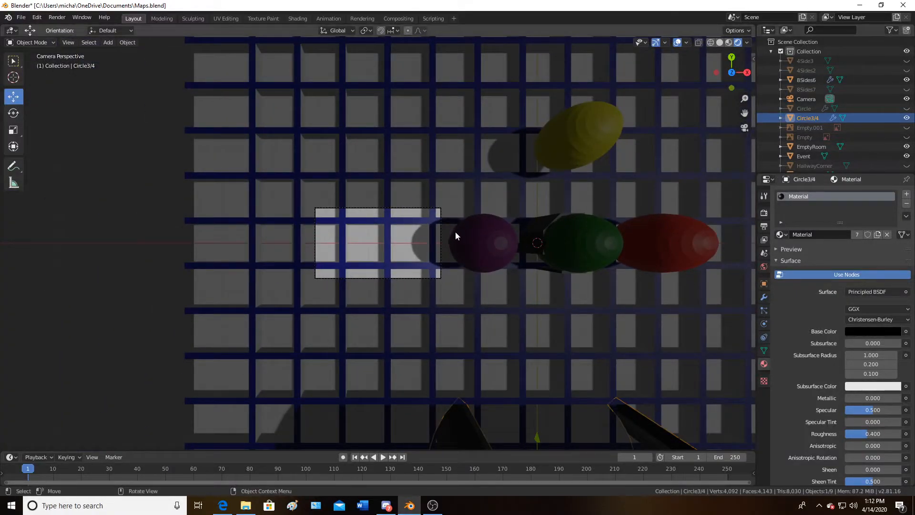
pyautogui.moveTo(520, 179)
pyautogui.mouseDown(button='middle')
pyautogui.moveTo(503, 176)
pyautogui.moveTo(509, 167)
pyautogui.mouseUp(button='middle')
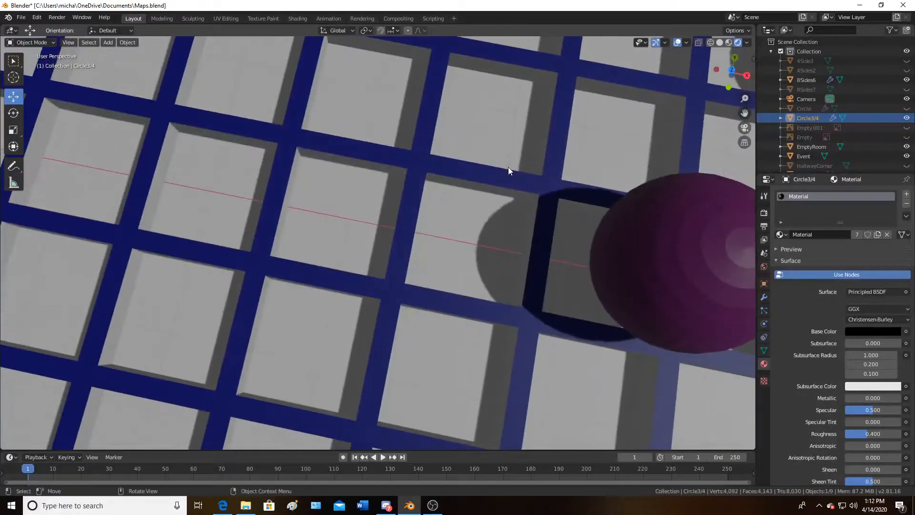
pyautogui.scroll(-6, 524, 171)
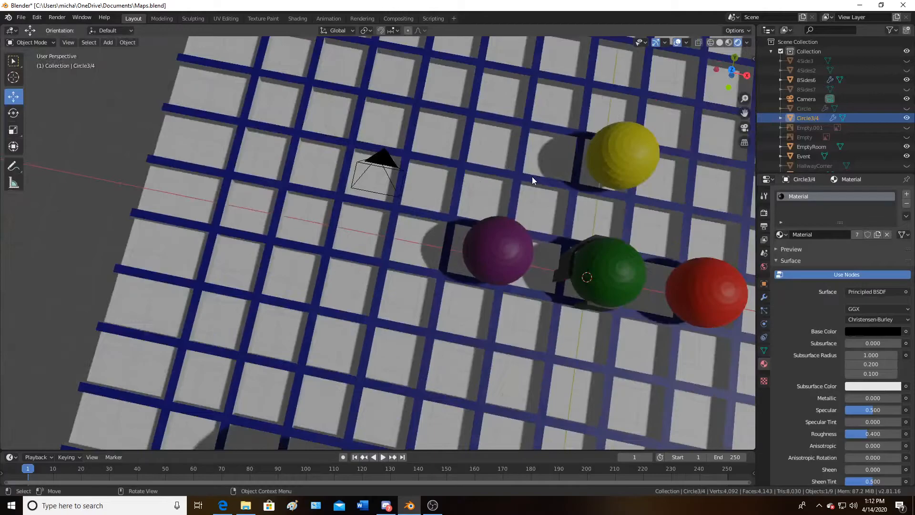
pyautogui.click(908, 98)
pyautogui.press('KP_7')
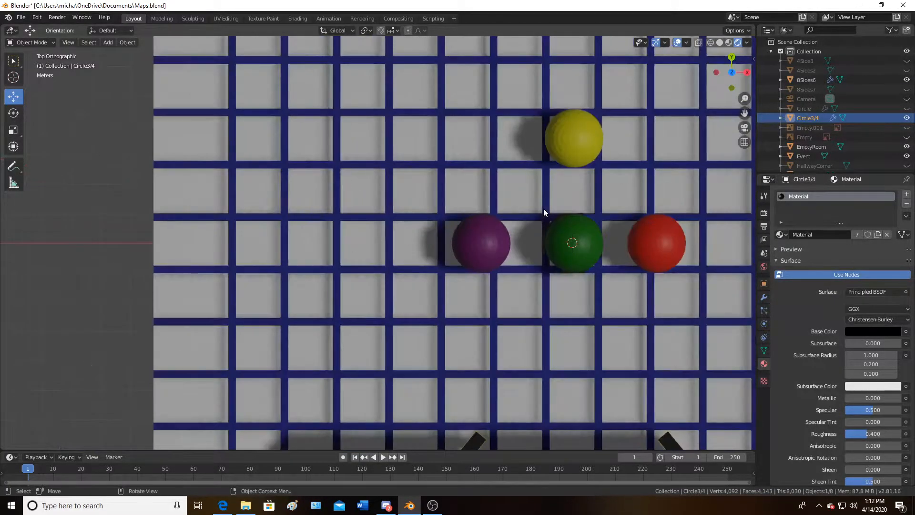
# Select the green Event sphere and hide the Circle3/4 object
pyautogui.keyDown('shift'); pyautogui.moveTo(543, 208); pyautogui.dragTo(340, 235, button='middle'); pyautogui.keyUp('shift')
pyautogui.scroll(-2, 340, 234)
pyautogui.scroll(3, 353, 242)
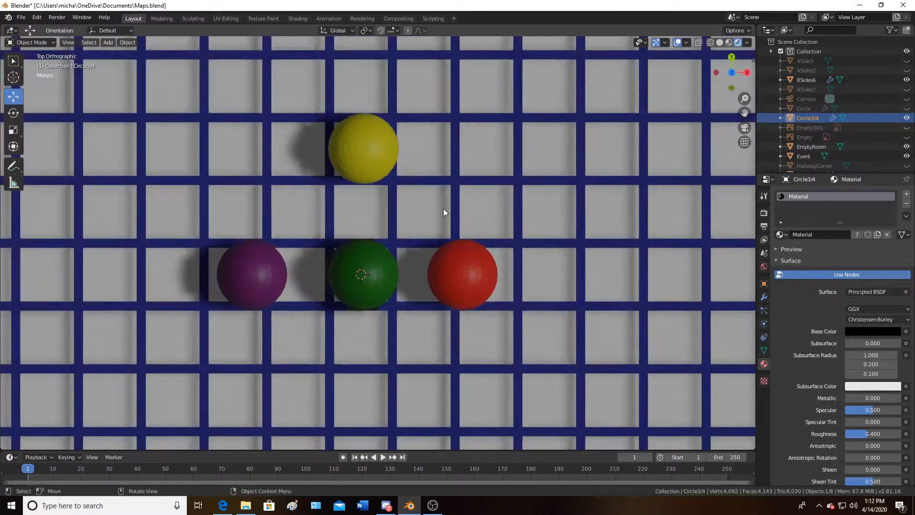
pyautogui.click(355, 248)
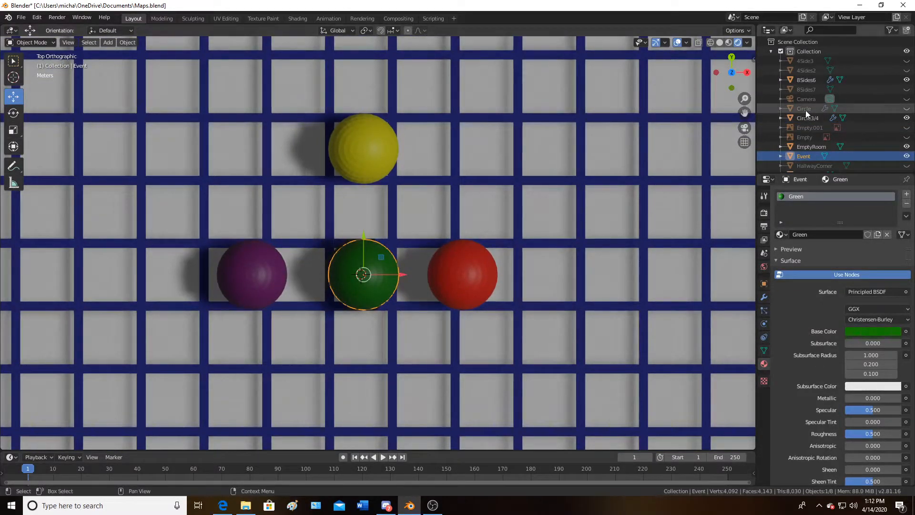
pyautogui.click(907, 117)
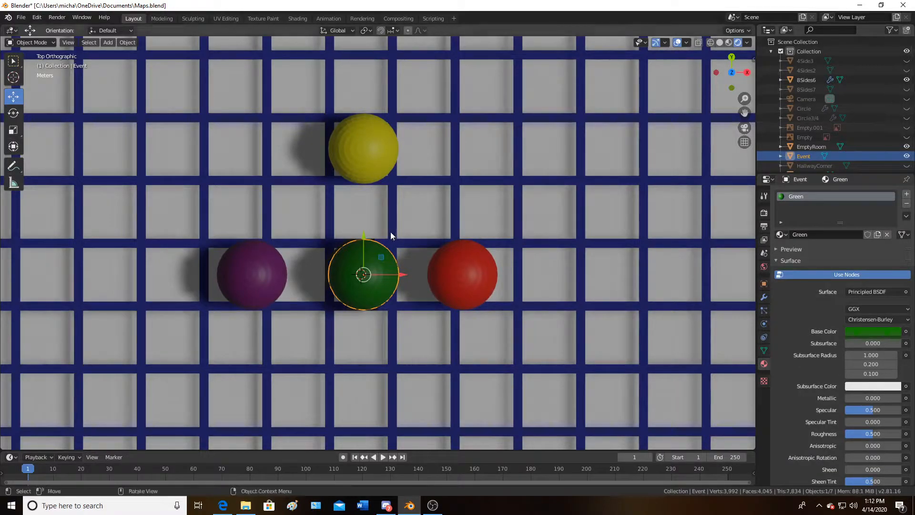
# Select the WhitePlane grid floor and hide the 8Sides6 object
pyautogui.scroll(-2, 477, 227)
pyautogui.click(529, 229)
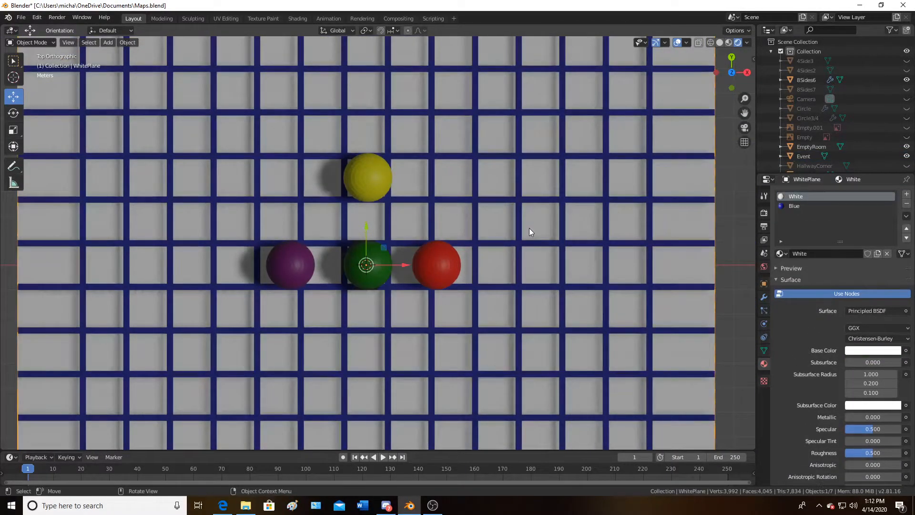
pyautogui.scroll(-4, 529, 228)
pyautogui.click(593, 209)
pyautogui.scroll(4, 579, 214)
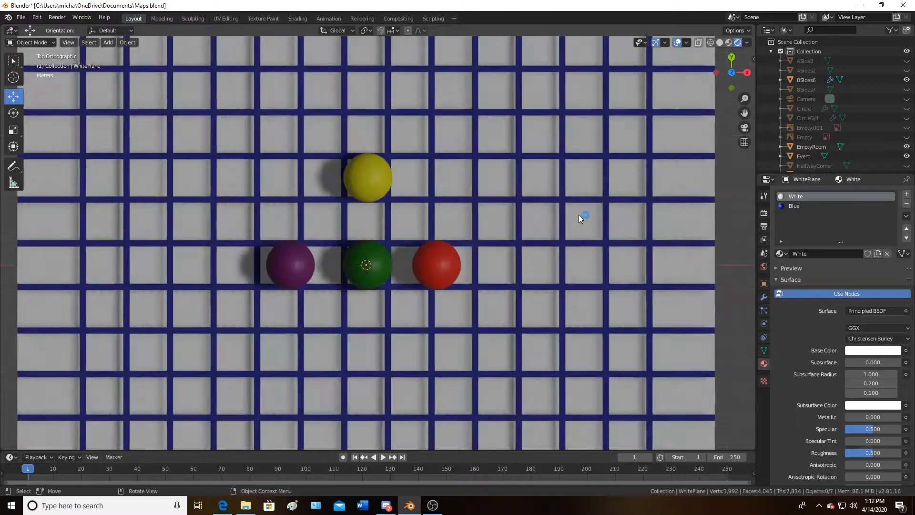
pyautogui.scroll(3, 579, 214)
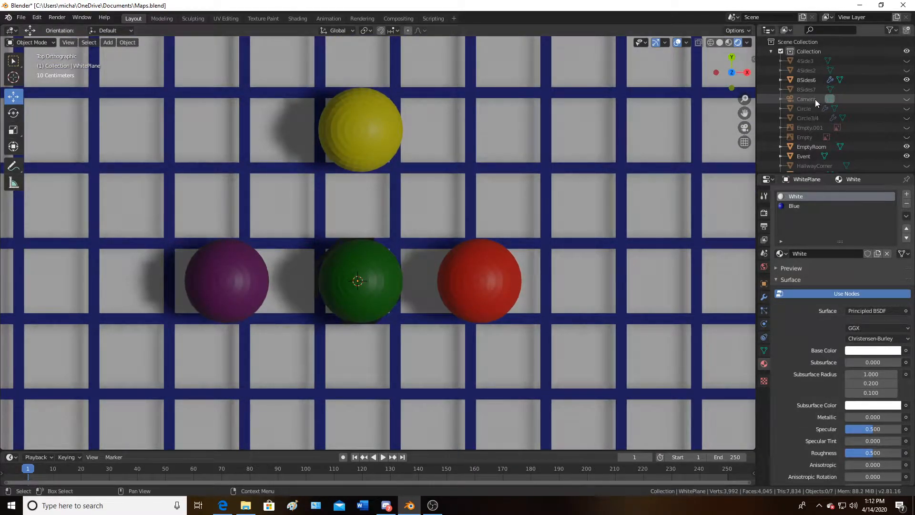
pyautogui.click(907, 80)
# Unhide the Circle3/4 object again
pyautogui.scroll(-6, 431, 202)
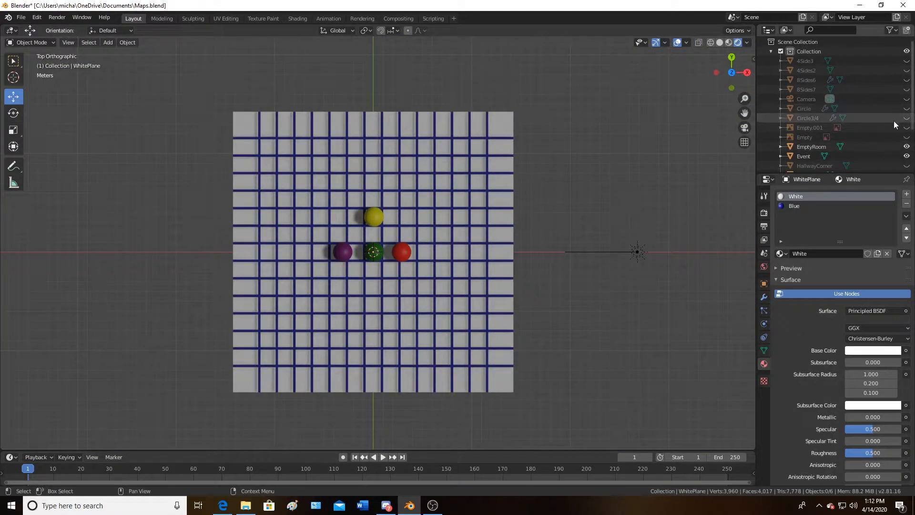
pyautogui.click(908, 118)
pyautogui.scroll(4, 373, 271)
pyautogui.scroll(-2, 374, 271)
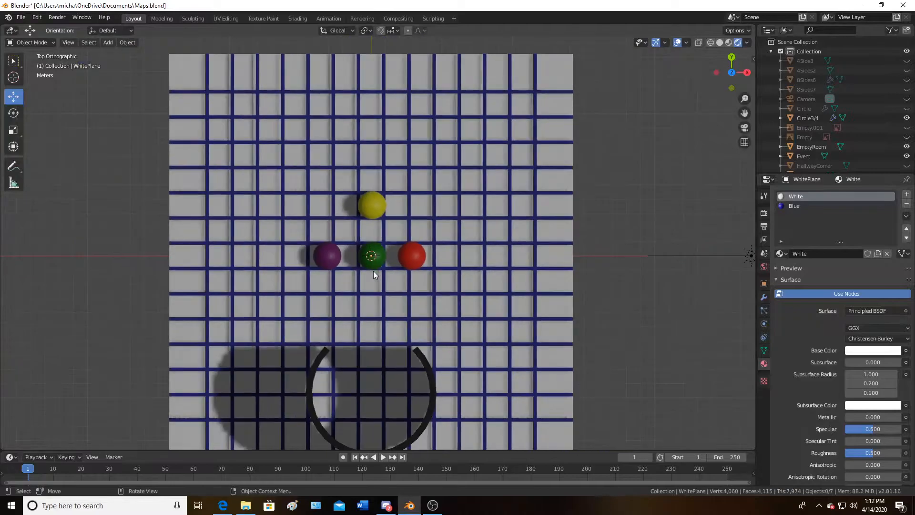
# Select the yellow EmptyRoom marker sphere
pyautogui.keyDown('shift'); pyautogui.moveTo(379, 278); pyautogui.dragTo(408, 237, button='middle'); pyautogui.keyUp('shift')
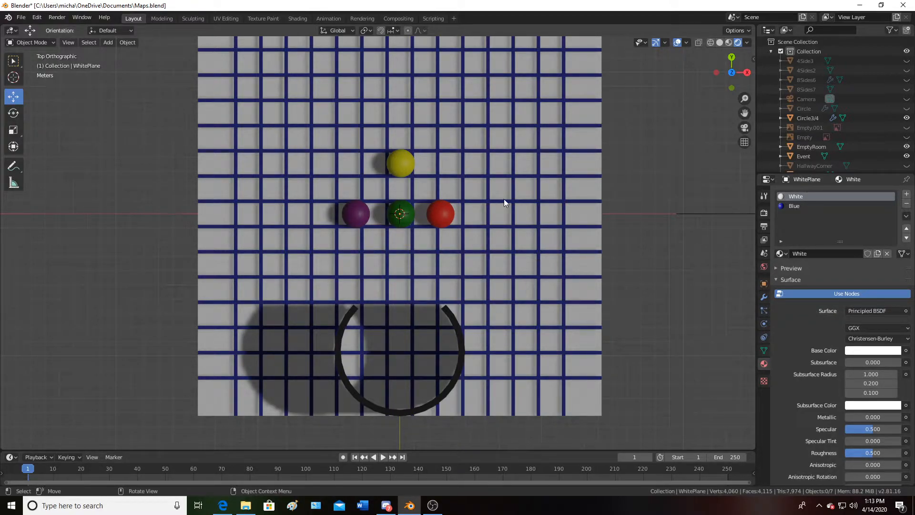
pyautogui.scroll(3, 458, 201)
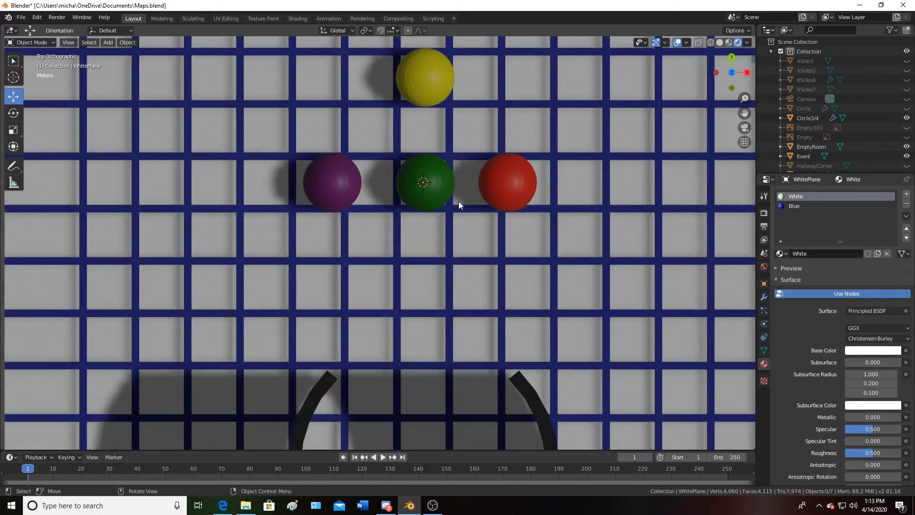
pyautogui.scroll(-1, 460, 202)
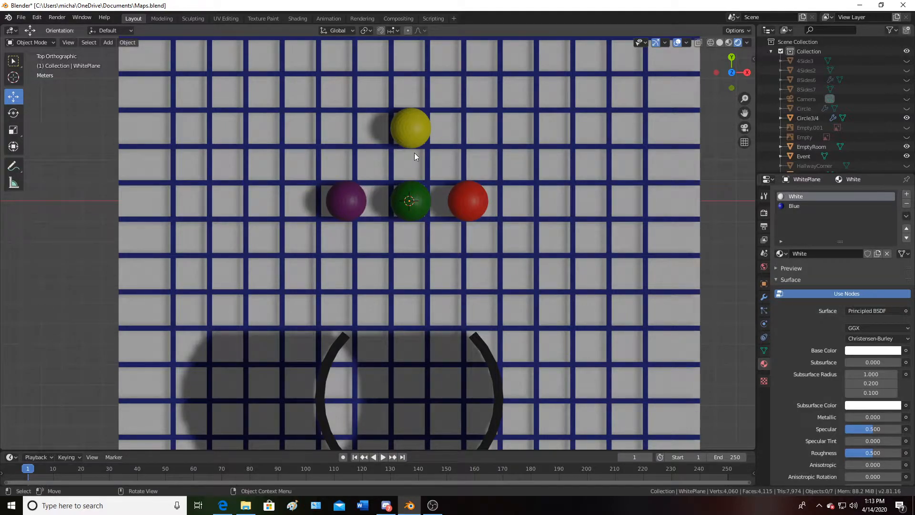
pyautogui.click(413, 118)
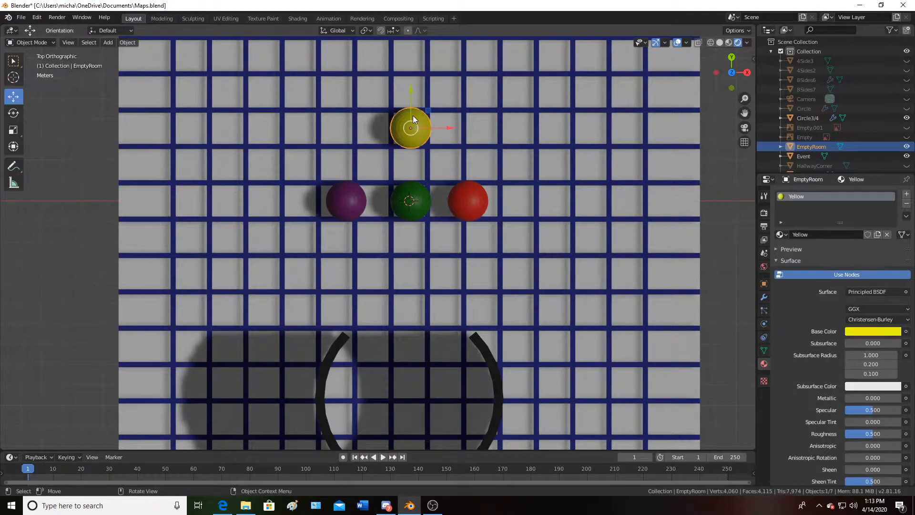
# Select each coloured marker sphere and the grid floor in turn to check their object names and materials
pyautogui.click(410, 201)
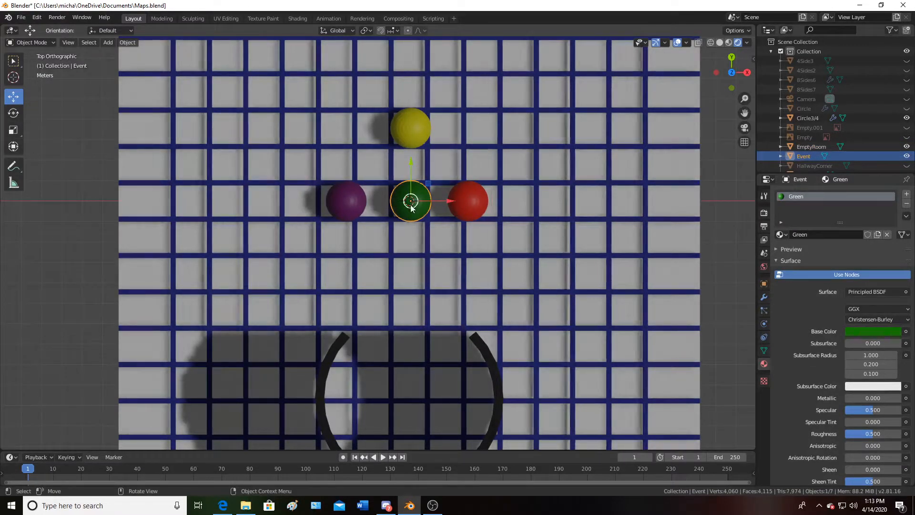
pyautogui.scroll(4, 410, 205)
pyautogui.scroll(1, 408, 204)
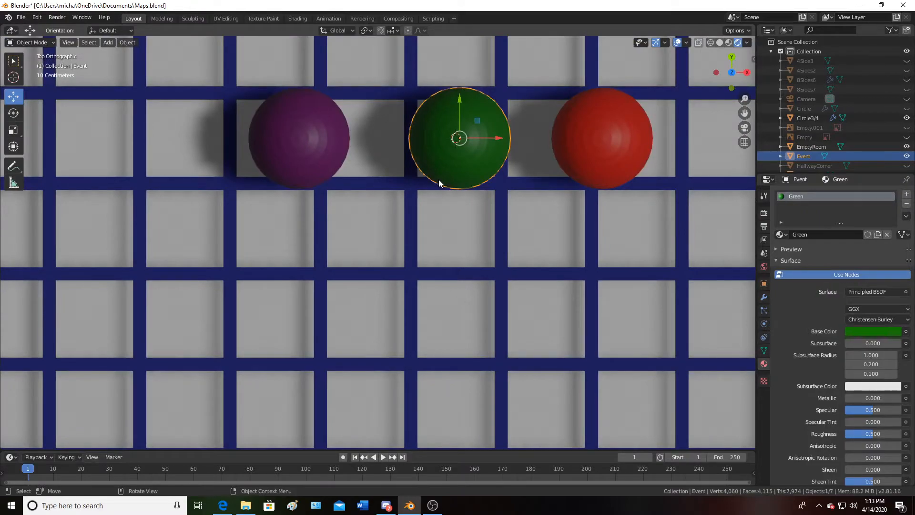
pyautogui.scroll(-3, 402, 196)
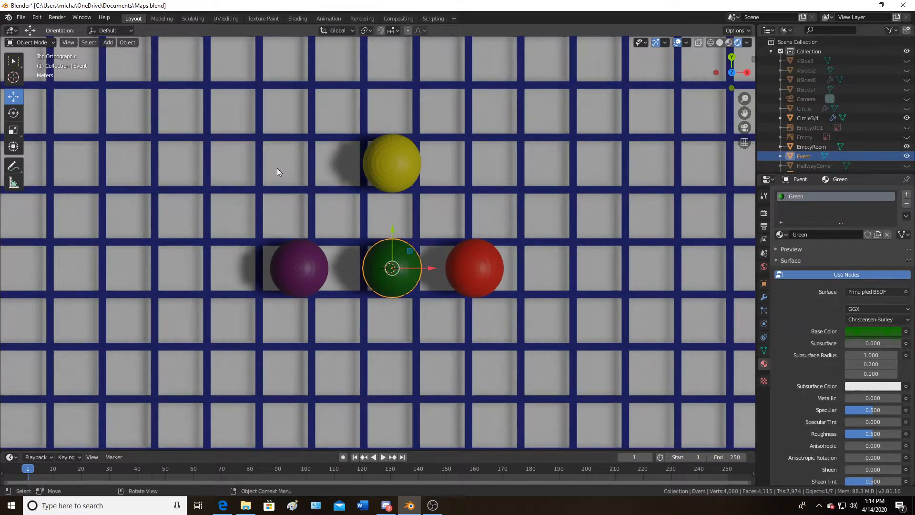
pyautogui.click(376, 165)
pyautogui.click(488, 276)
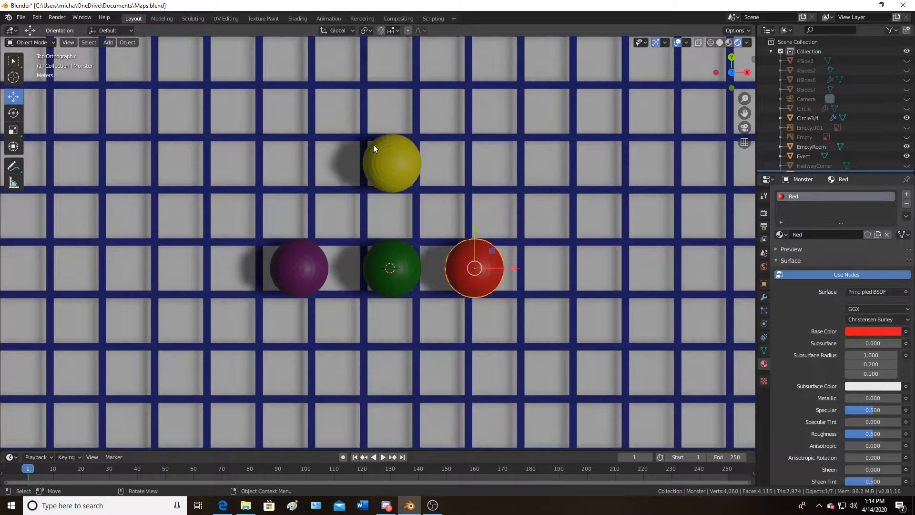
pyautogui.click(385, 160)
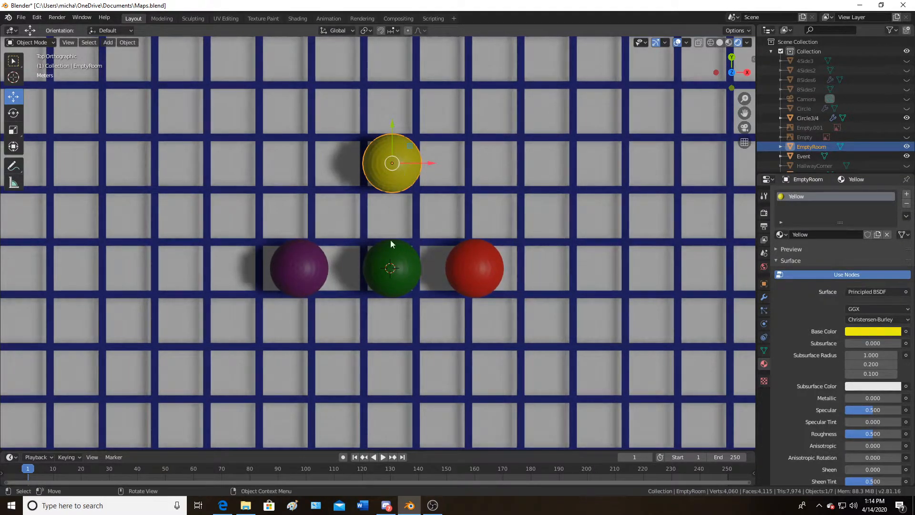
pyautogui.click(398, 262)
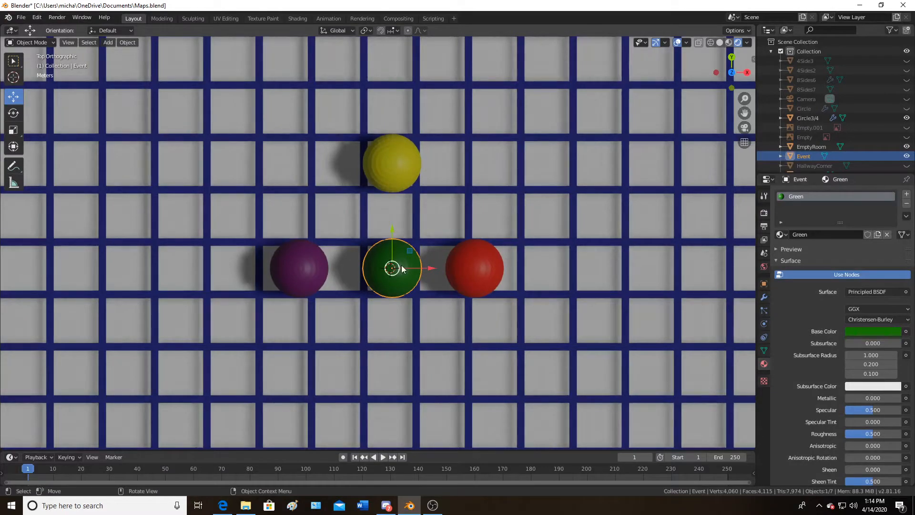
pyautogui.click(491, 265)
pyautogui.click(299, 270)
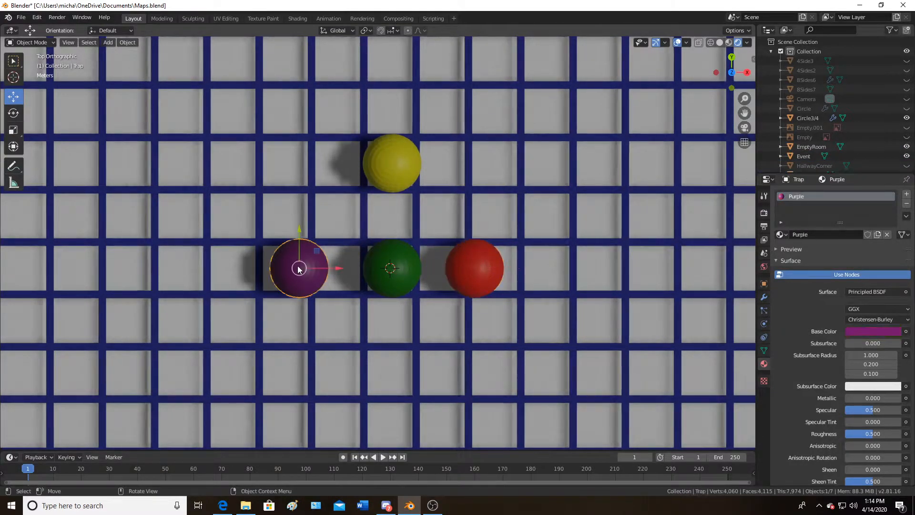
pyautogui.click(364, 336)
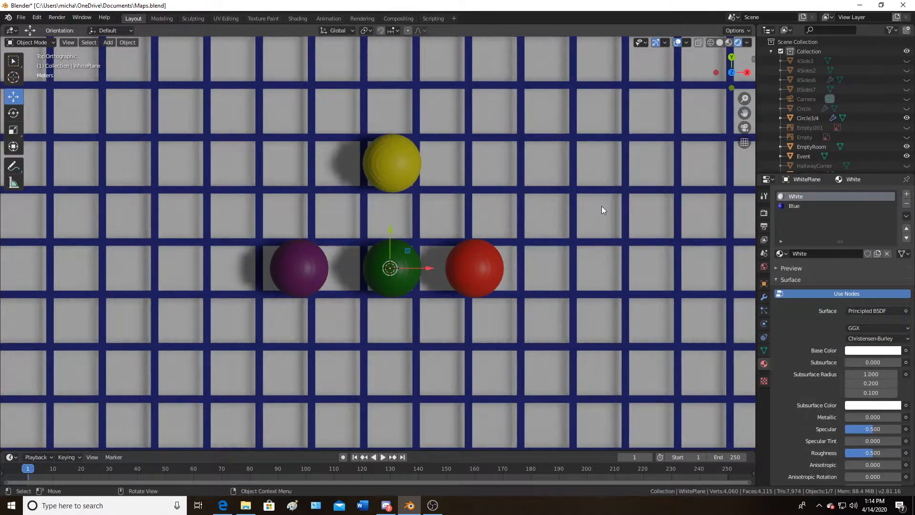
pyautogui.click(479, 273)
pyautogui.click(281, 276)
pyautogui.click(382, 282)
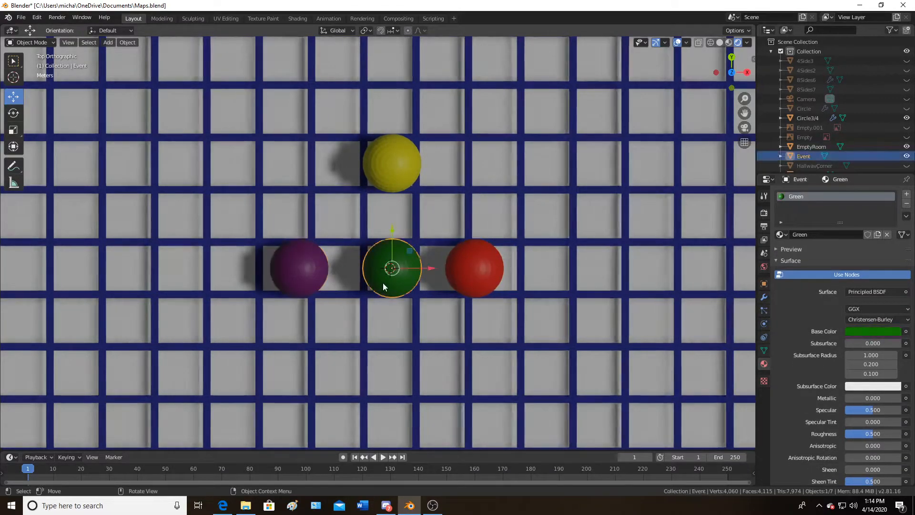
pyautogui.click(465, 370)
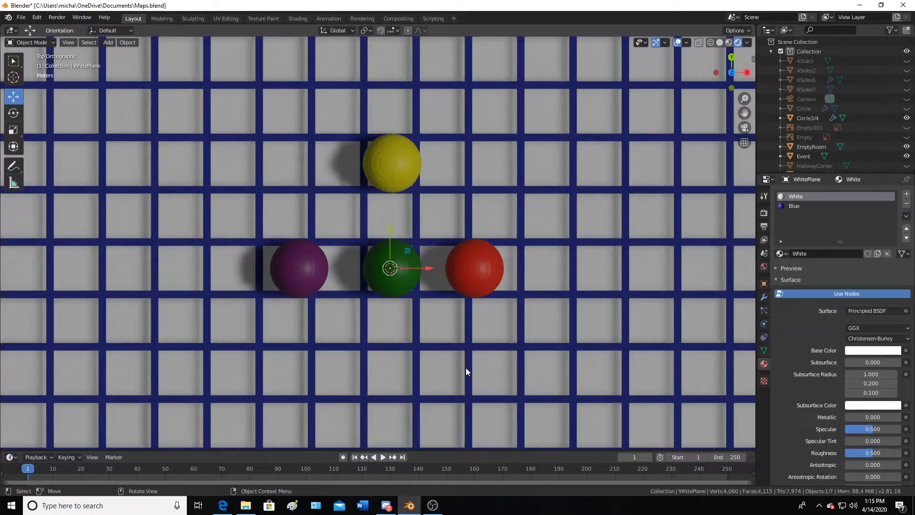
# Examine the scene from a perspective angle, then return to the top orthographic view of the grid
pyautogui.press('w')
pyautogui.moveTo(471, 370); pyautogui.dragTo(418, 303, button='middle')
pyautogui.scroll(-5, 450, 309)
pyautogui.moveTo(460, 89); pyautogui.dragTo(328, 151, button='middle')
pyautogui.scroll(-6, 446, 141)
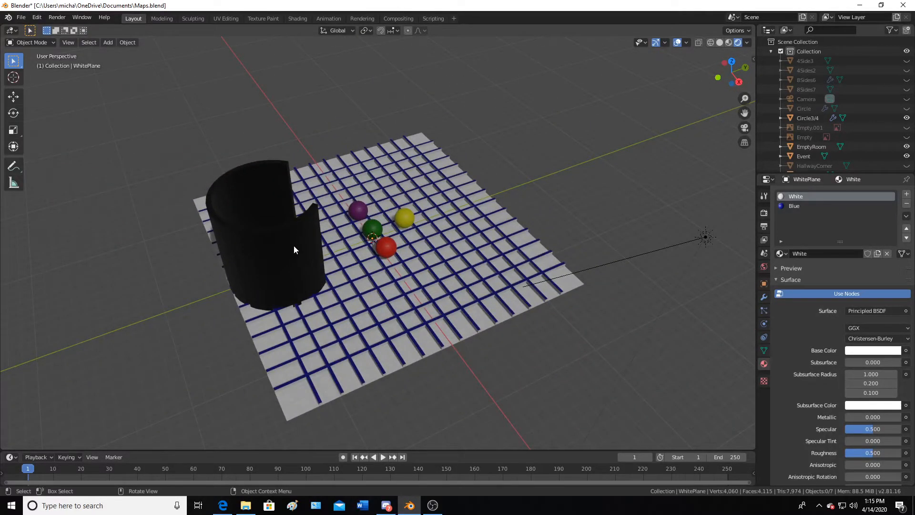
pyautogui.press('KP_7')
pyautogui.scroll(5, 294, 245)
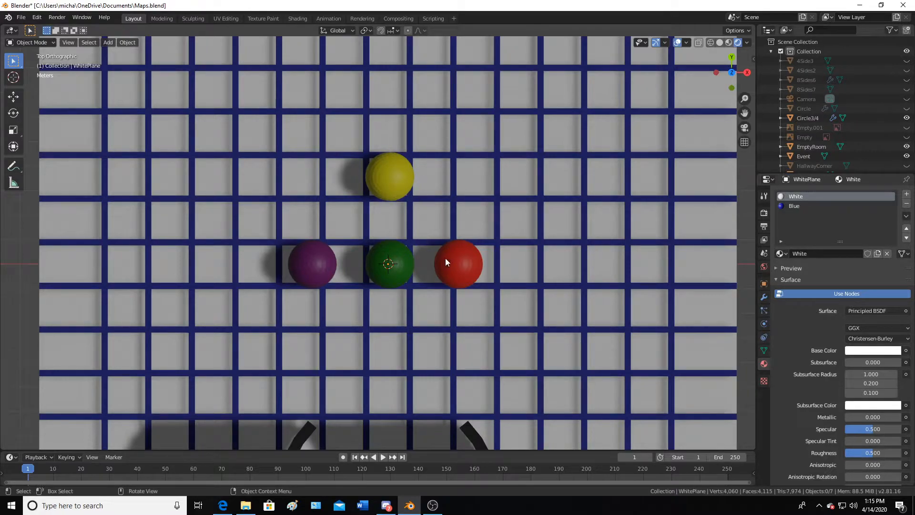
pyautogui.scroll(-1, 391, 304)
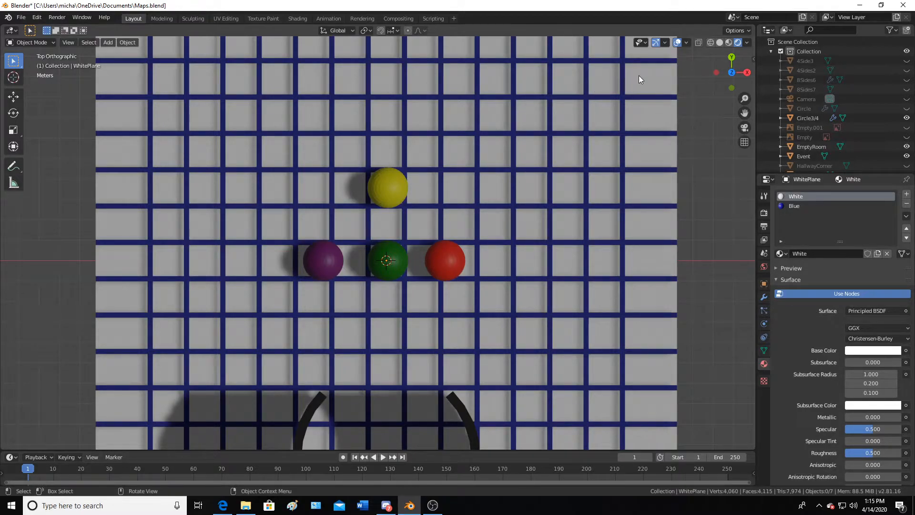
pyautogui.scroll(-2, 621, 88)
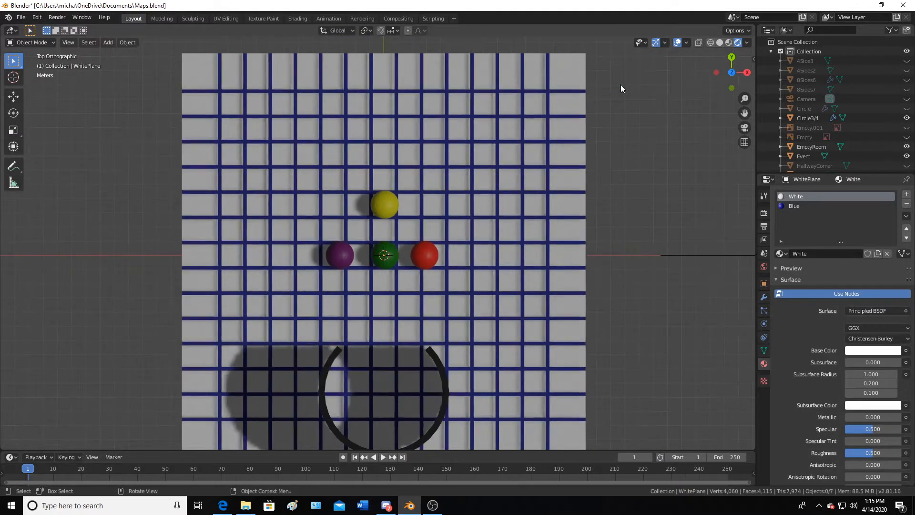
# Move the yellow EmptyRoom sphere to the top-right corner of the grid floor
pyautogui.click(382, 200)
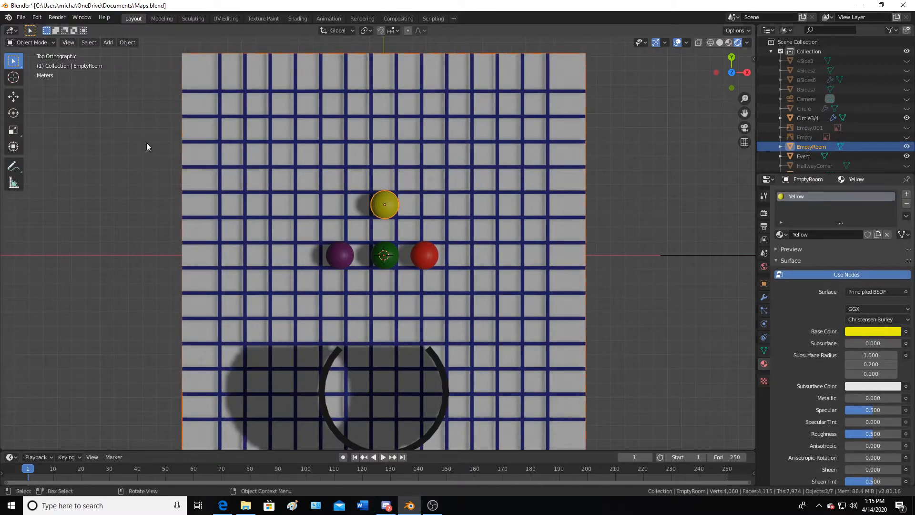
pyautogui.click(14, 97)
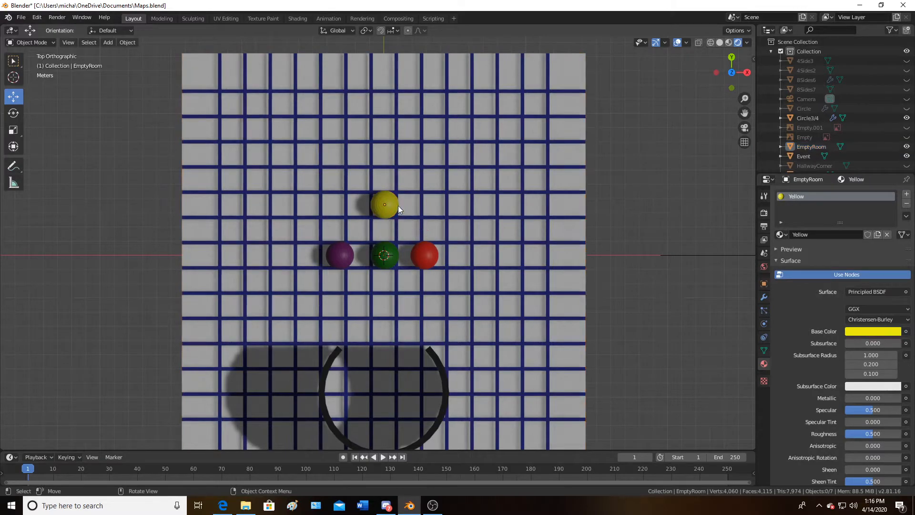
pyautogui.click(388, 205)
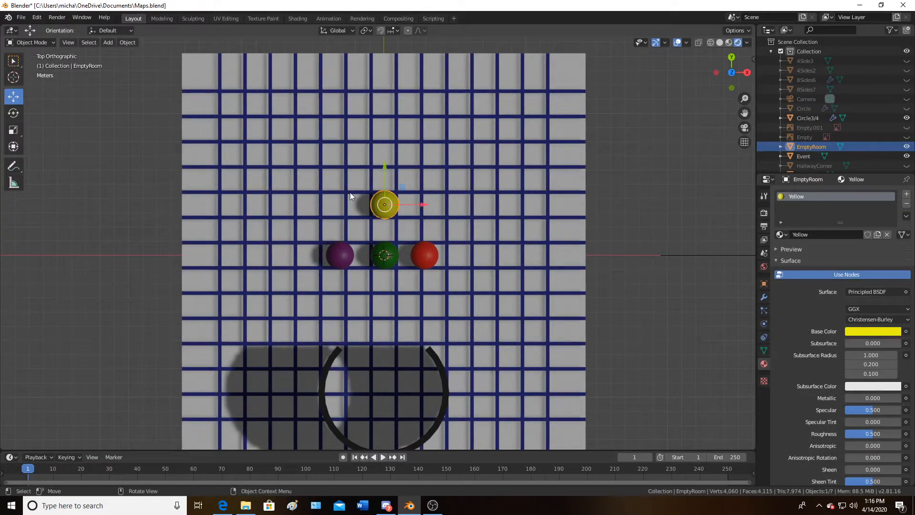
pyautogui.moveTo(381, 204); pyautogui.dragTo(559, 76)
# Move the purple Trap sphere to the left edge of the grid, about -9.71 m in X and -1.85 m in Y
pyautogui.click(339, 255)
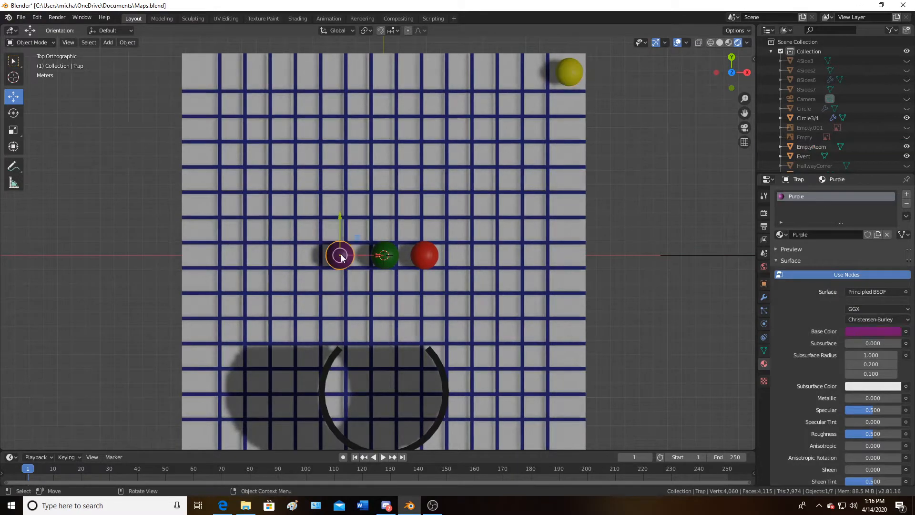
pyautogui.moveTo(340, 255); pyautogui.dragTo(202, 281)
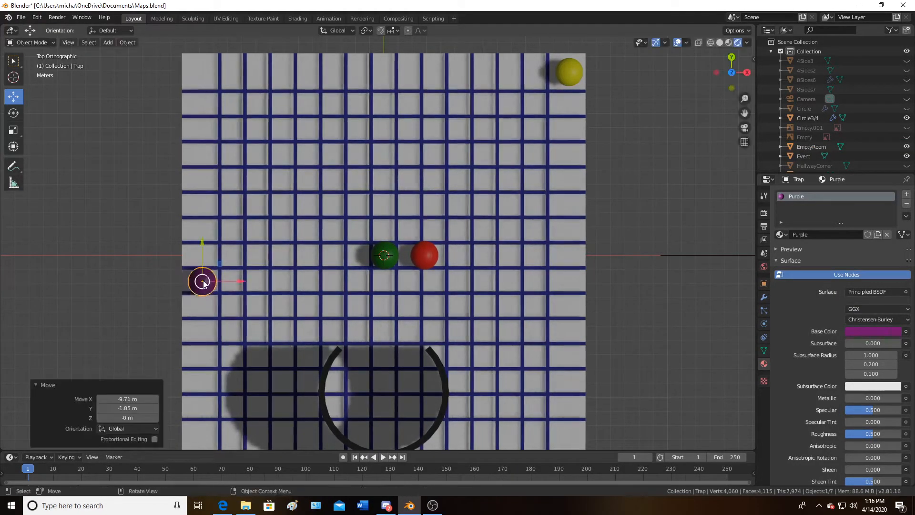
# Move the green Event sphere to the top-left area of the grid floor
pyautogui.click(385, 255)
pyautogui.moveTo(386, 255); pyautogui.dragTo(257, 78)
# Move the red Monster sphere to the upper middle of the grid, below and right of the green sphere
pyautogui.click(428, 260)
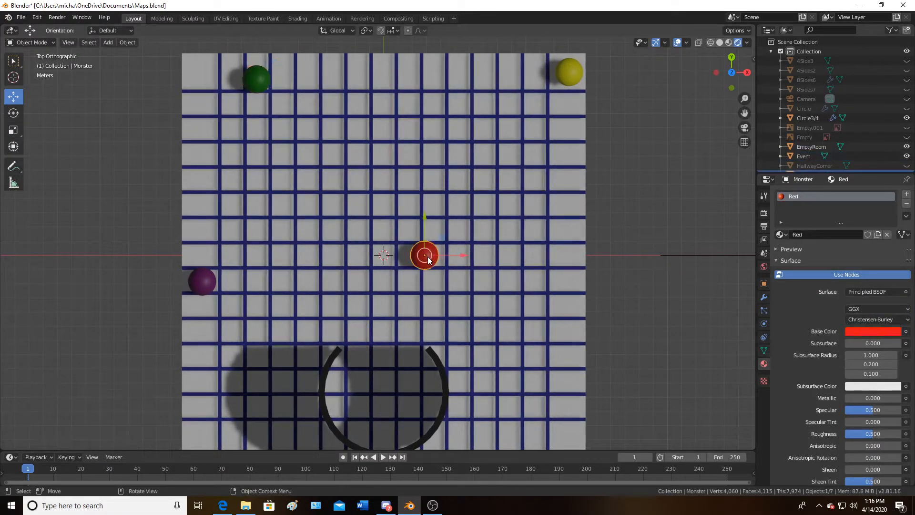
pyautogui.moveTo(428, 260); pyautogui.dragTo(315, 84)
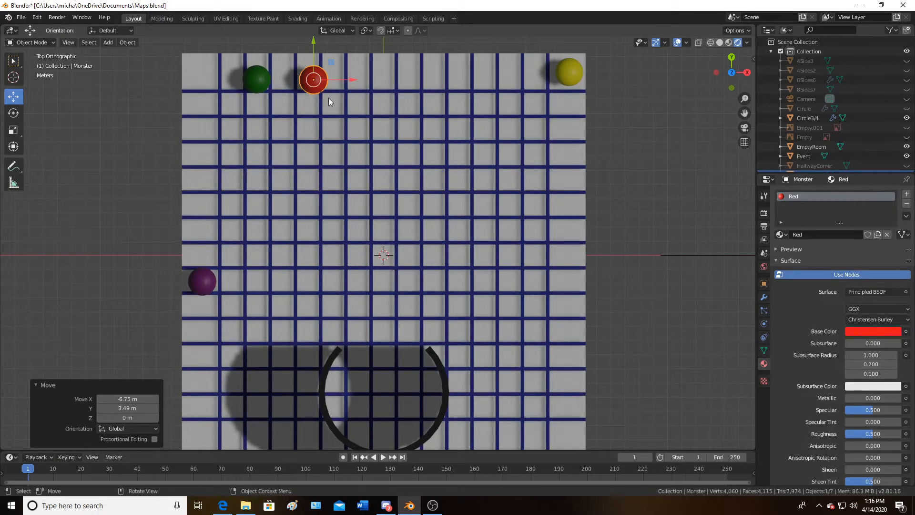
pyautogui.moveTo(353, 80); pyautogui.dragTo(296, 84)
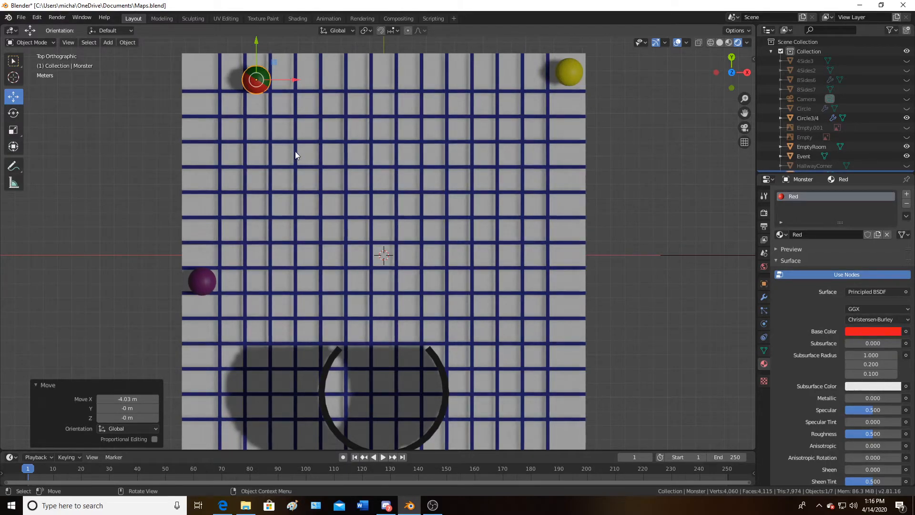
pyautogui.moveTo(256, 52); pyautogui.dragTo(396, 165)
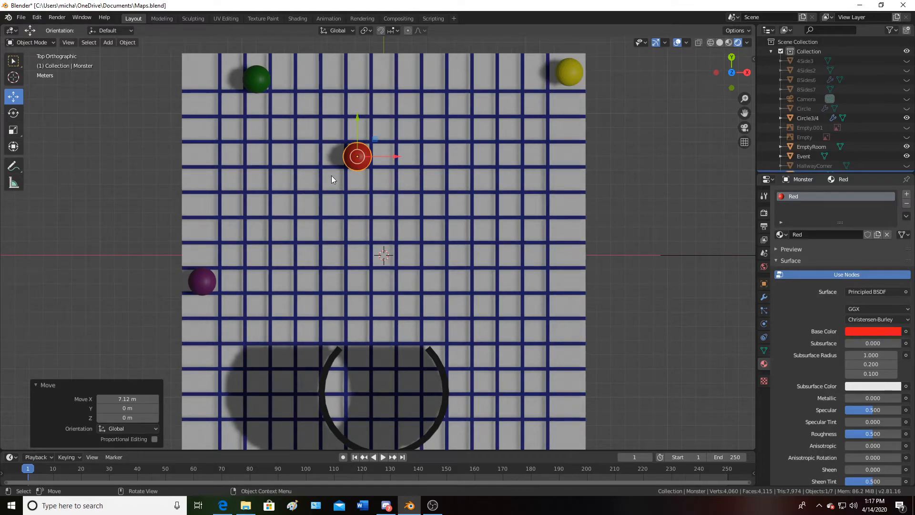
# Select the marker spheres and the Circle3/4 ring wall in turn to check their placement on the grid
pyautogui.click(573, 82)
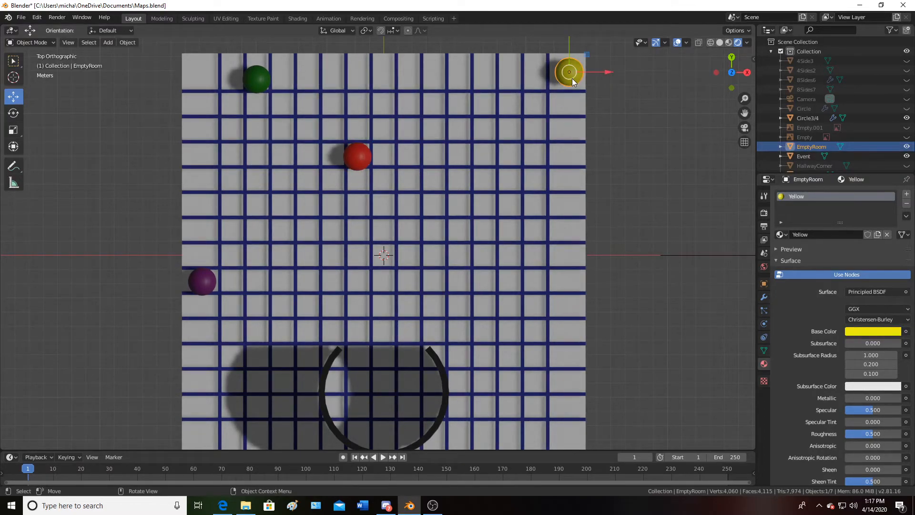
pyautogui.click(259, 87)
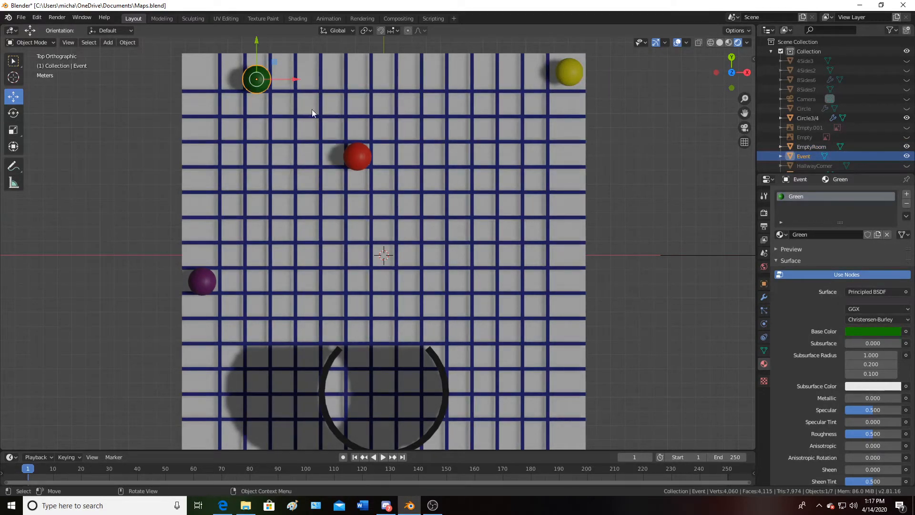
pyautogui.click(367, 159)
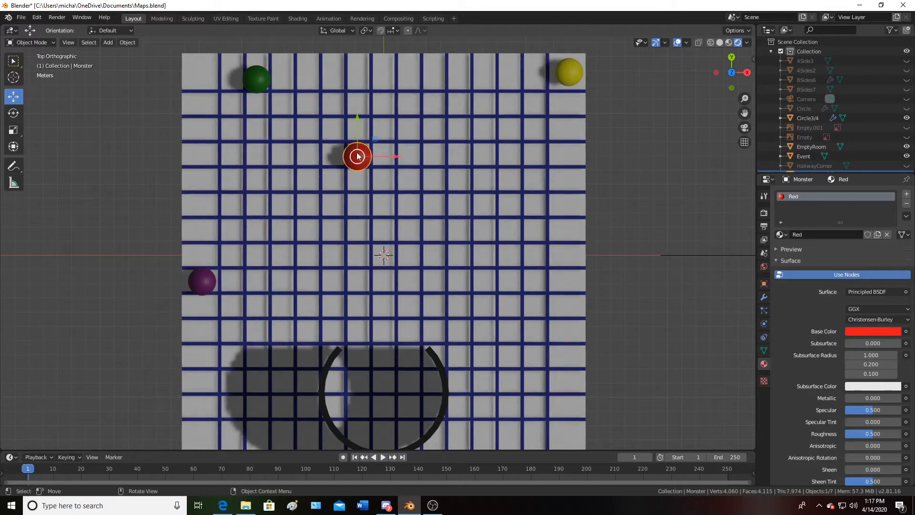
pyautogui.click(252, 85)
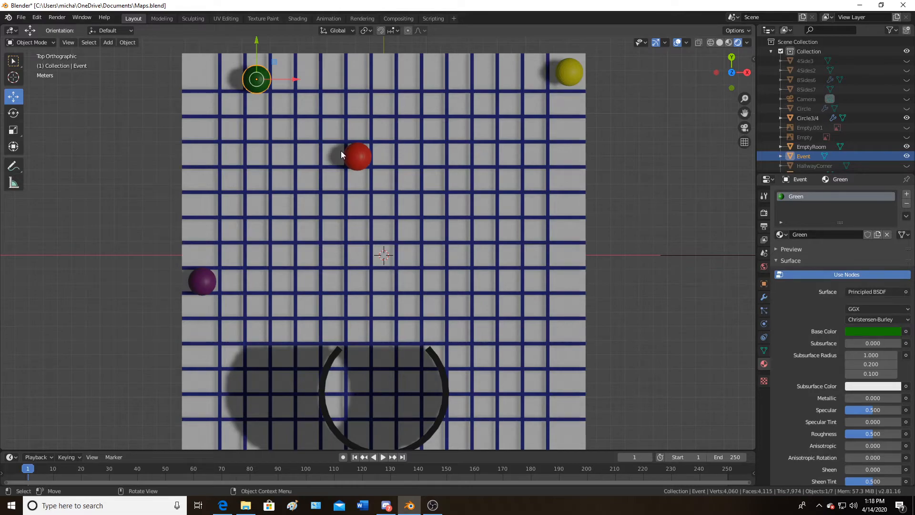
pyautogui.click(431, 356)
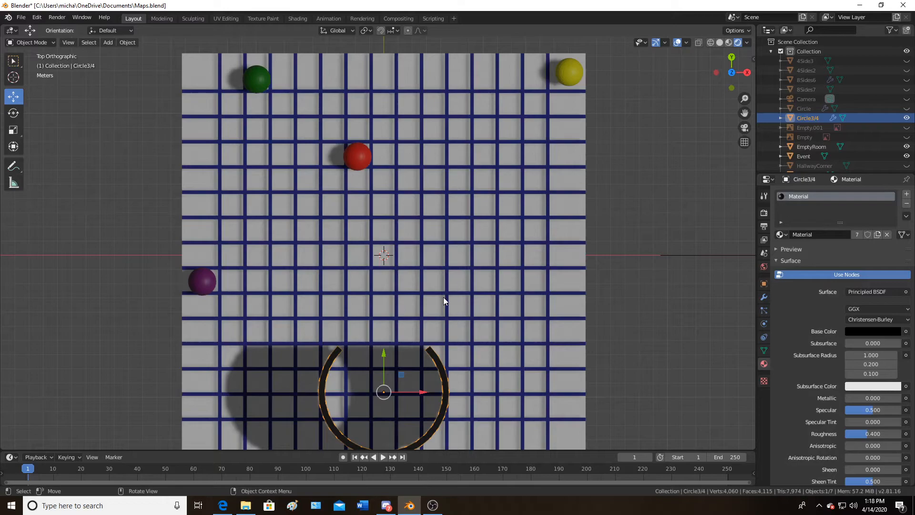
pyautogui.scroll(-1, 444, 297)
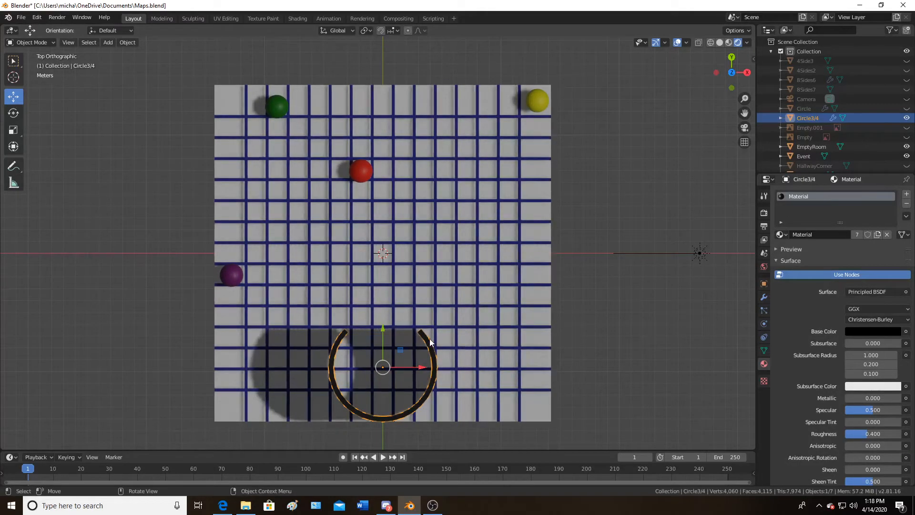
pyautogui.scroll(2, 429, 339)
pyautogui.scroll(-1, 429, 357)
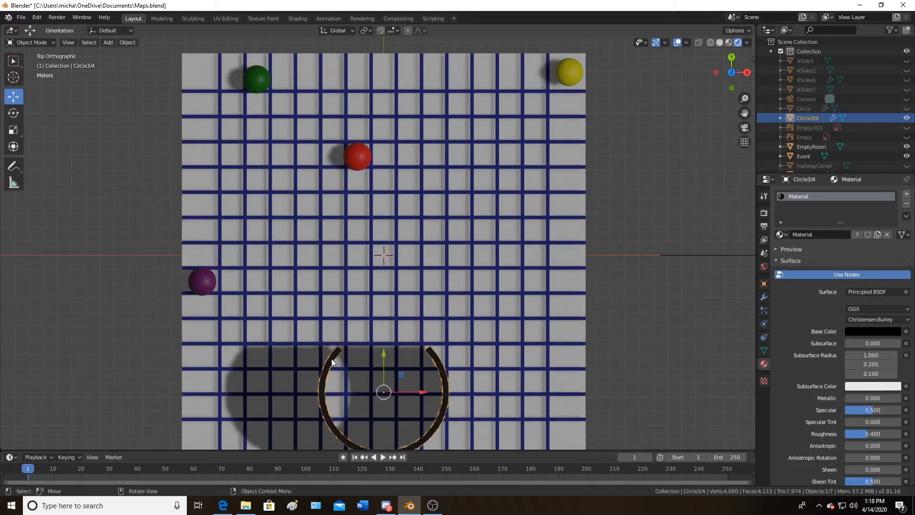
pyautogui.scroll(-2, 333, 362)
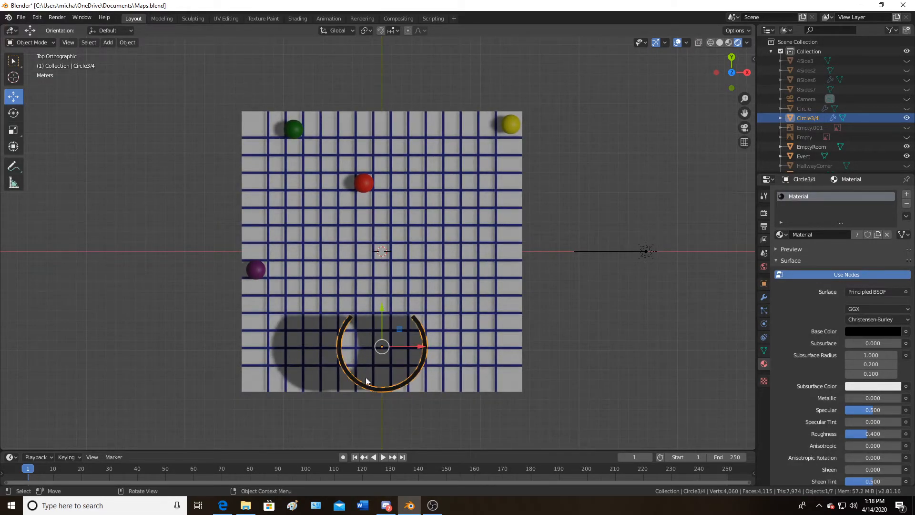
pyautogui.scroll(3, 399, 360)
# Move the red Monster sphere into the centre of the Circle3/4 ring, about 1.73 m in X and -16.6 m in Y
pyautogui.keyDown('shift'); pyautogui.moveTo(427, 376); pyautogui.dragTo(414, 265, button='middle'); pyautogui.keyUp('shift')
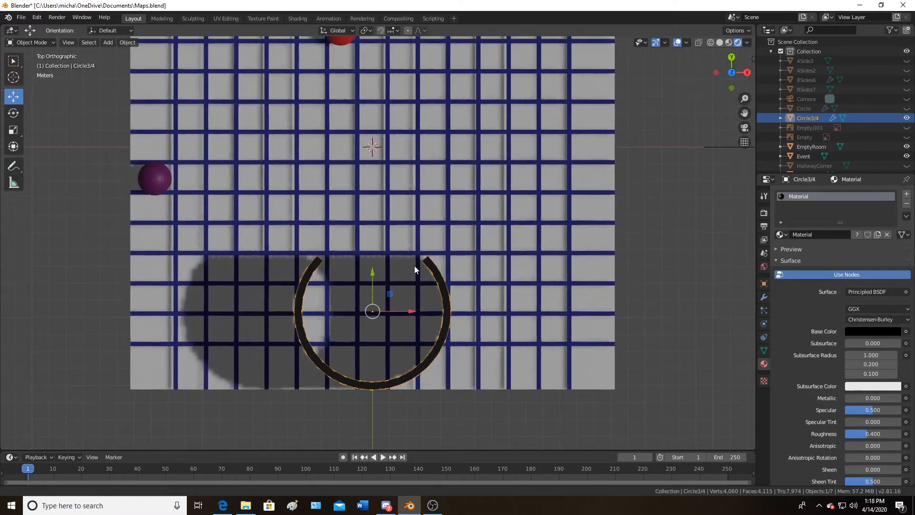
pyautogui.scroll(-2, 414, 264)
pyautogui.click(353, 99)
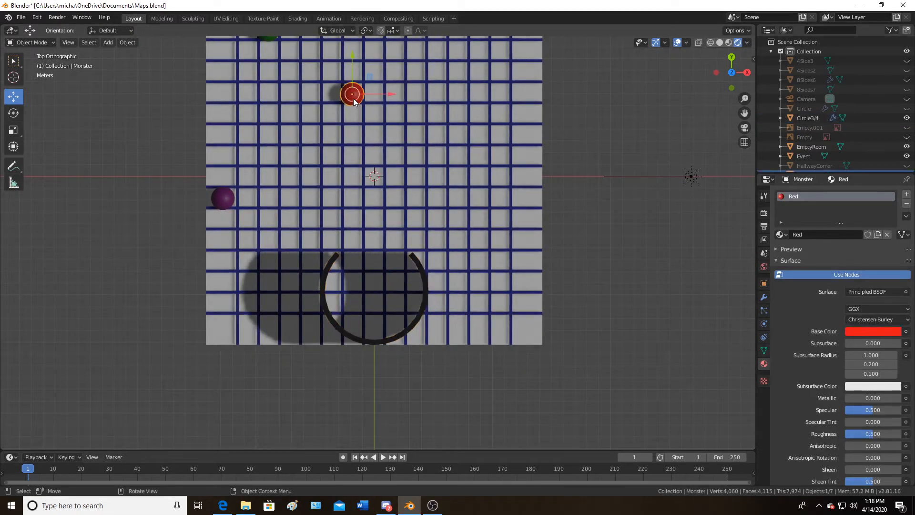
pyautogui.moveTo(353, 96); pyautogui.dragTo(374, 288)
pyautogui.scroll(3, 373, 292)
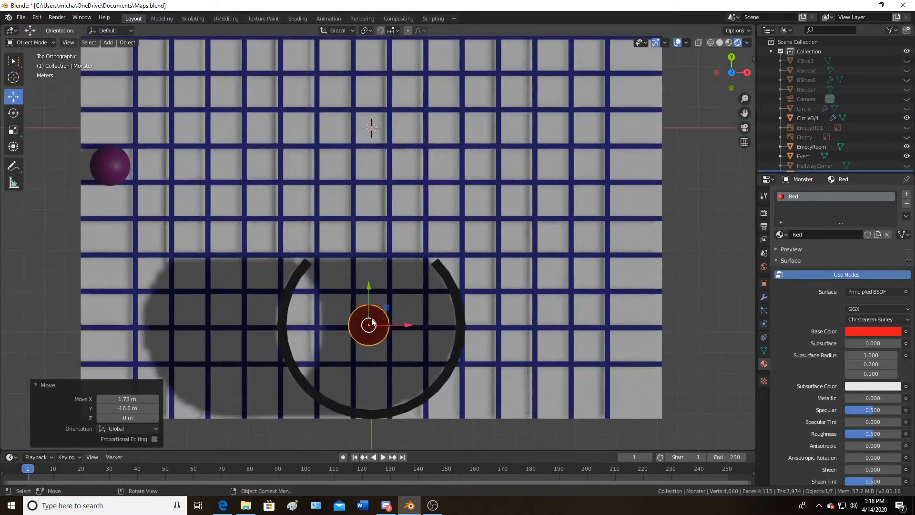
pyautogui.keyDown('shift'); pyautogui.moveTo(374, 326); pyautogui.dragTo(375, 221, button='middle'); pyautogui.keyUp('shift')
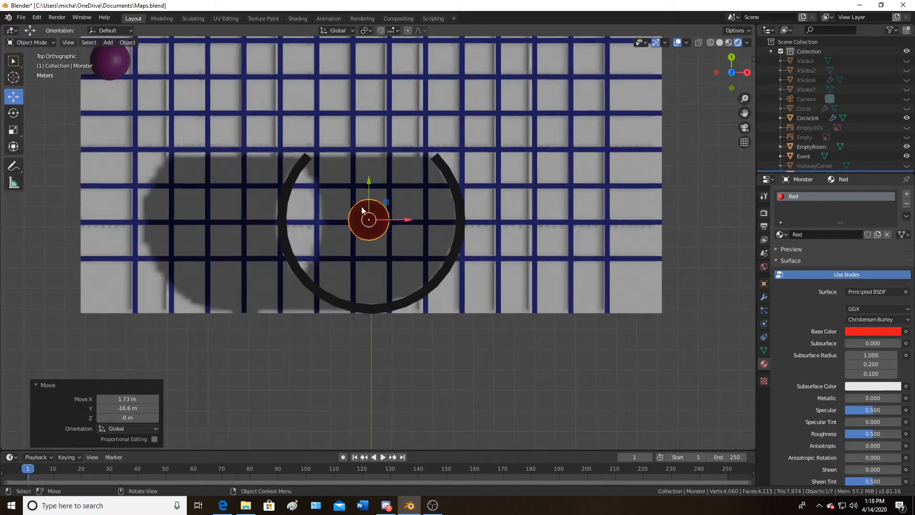
# Nudge the red Monster sphere slightly upward and rescale it, first enlarging then shrinking it
pyautogui.moveTo(369, 219); pyautogui.dragTo(371, 204)
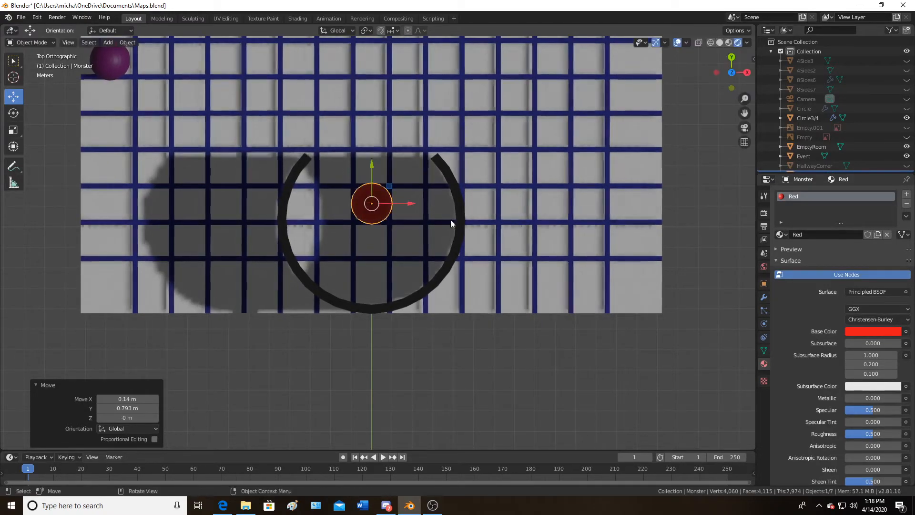
pyautogui.press('s')
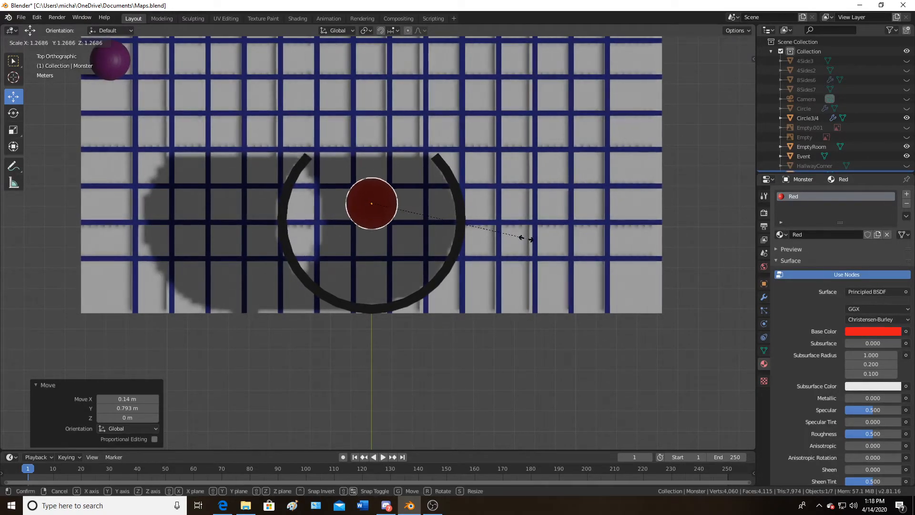
pyautogui.click(696, 261)
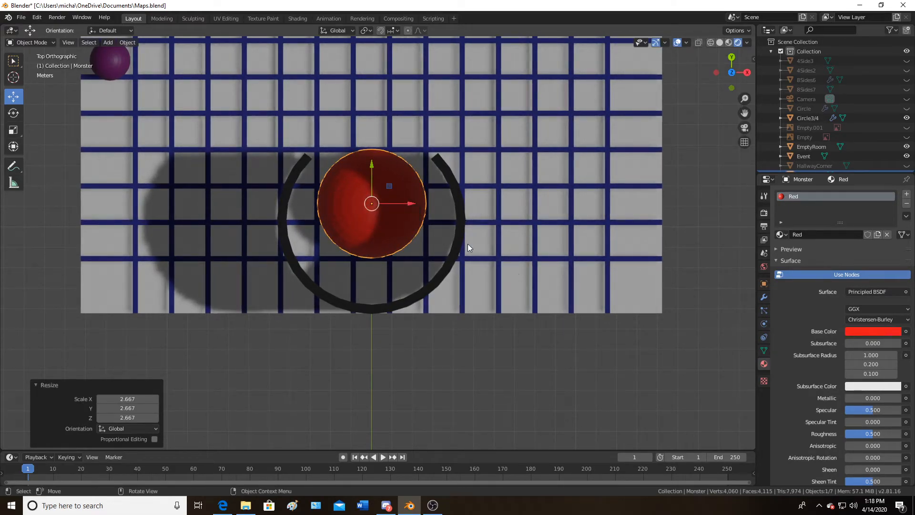
pyautogui.press('s')
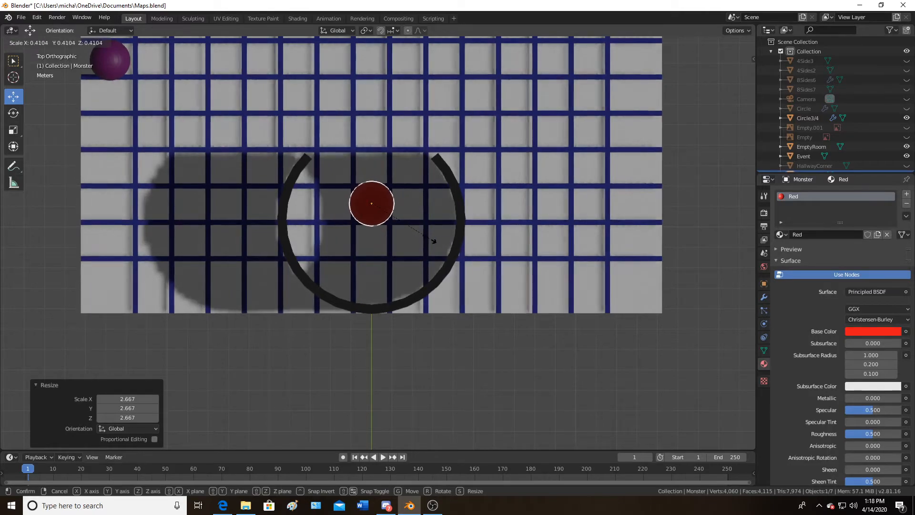
pyautogui.click(399, 225)
# Move the Monster sphere toward the ring's upper opening and scale it up by 1.824
pyautogui.press('g')
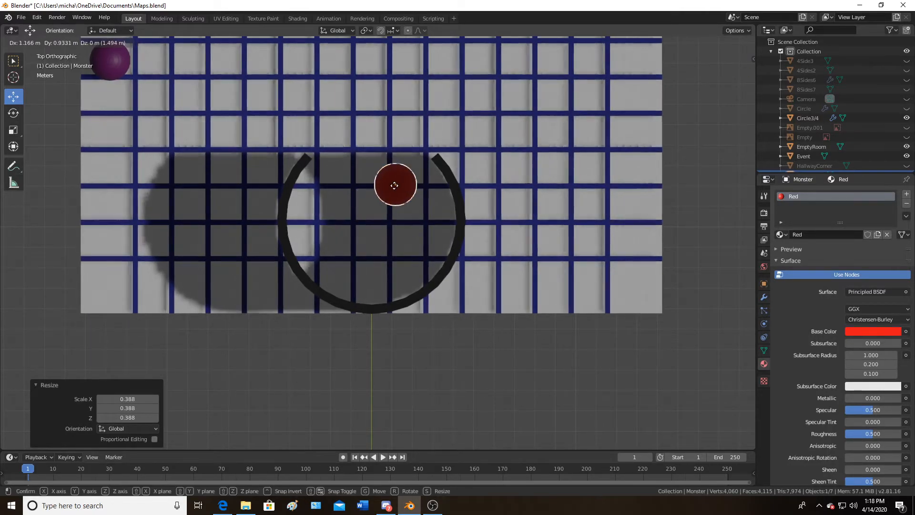
pyautogui.click(388, 188)
pyautogui.press('s')
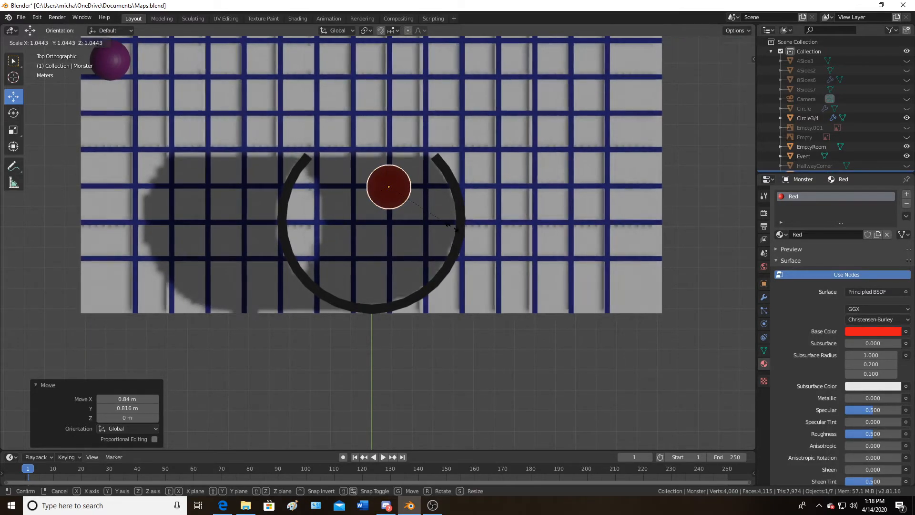
pyautogui.click(507, 241)
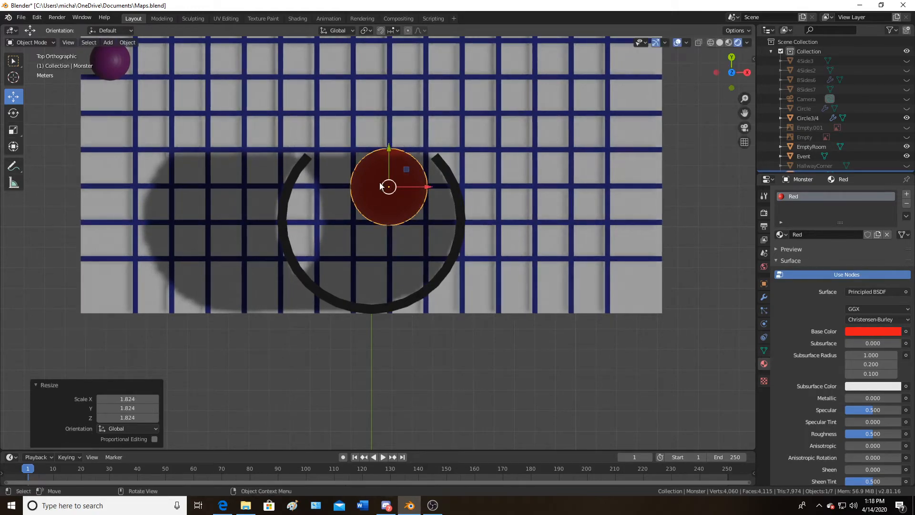
# Move the Monster sphere down into the lower part of the ring, about -1.1 m X and -3.87 m Y
pyautogui.press('g')
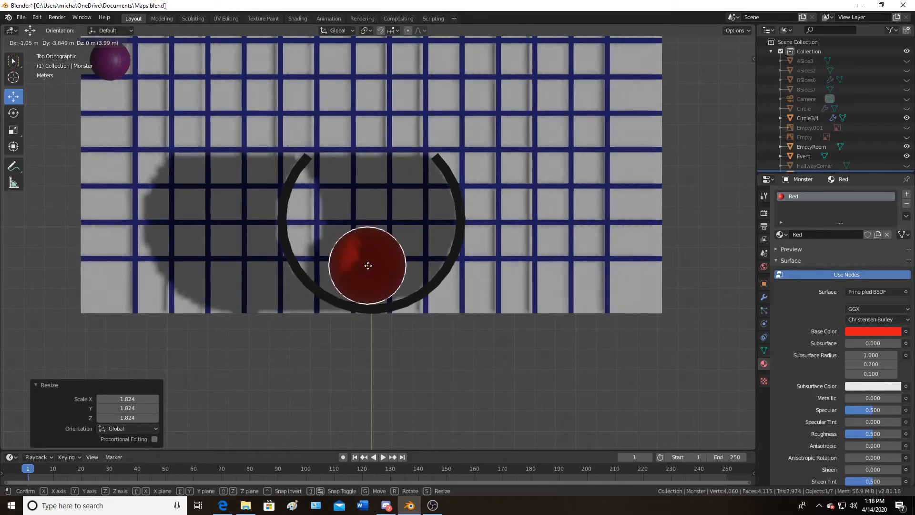
pyautogui.click(366, 270)
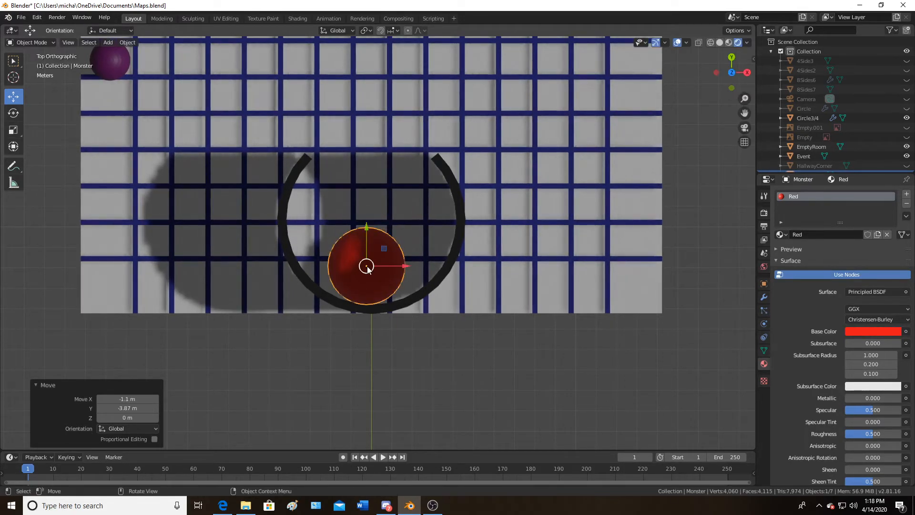
pyautogui.click(524, 233)
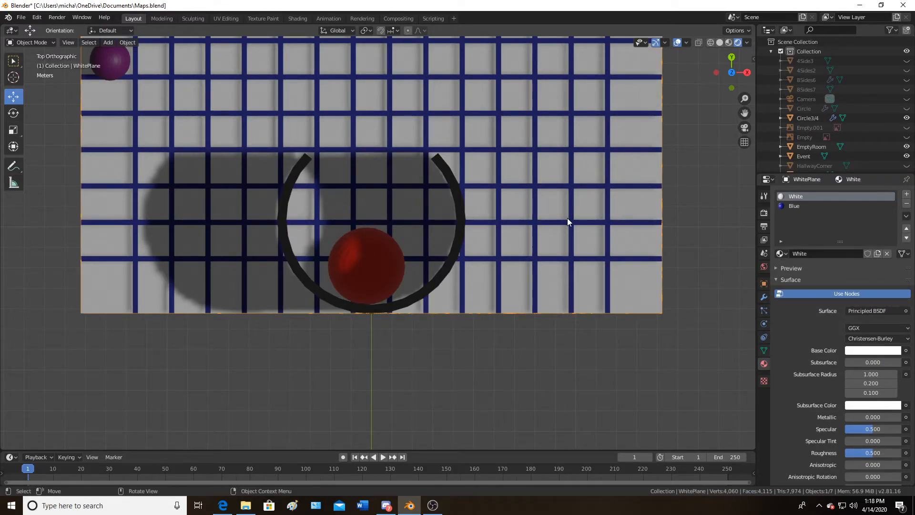
# Inspect the Monster sphere's placement inside the Circle3/4 ring from perspective and top views
pyautogui.moveTo(537, 219); pyautogui.dragTo(131, 200, button='middle')
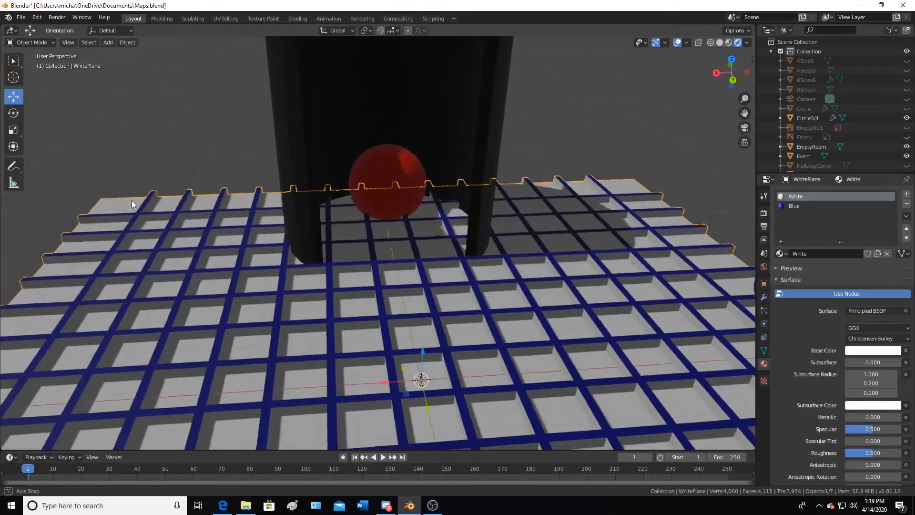
pyautogui.click(578, 114)
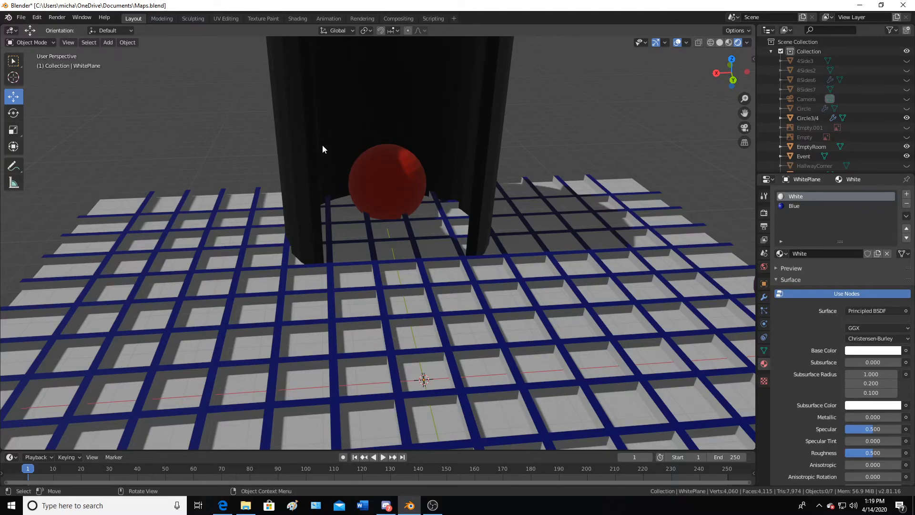
pyautogui.moveTo(337, 92); pyautogui.dragTo(425, 167, button='middle')
pyautogui.scroll(-5, 425, 167)
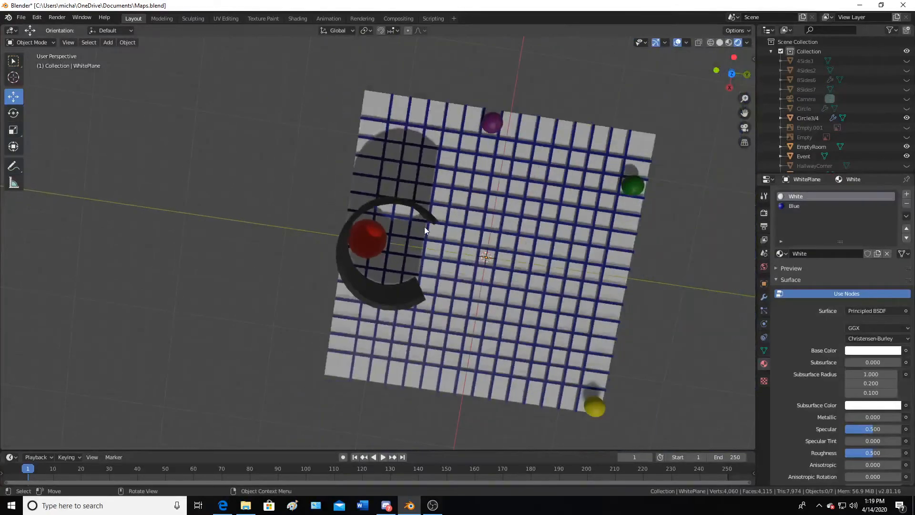
pyautogui.press('KP_7')
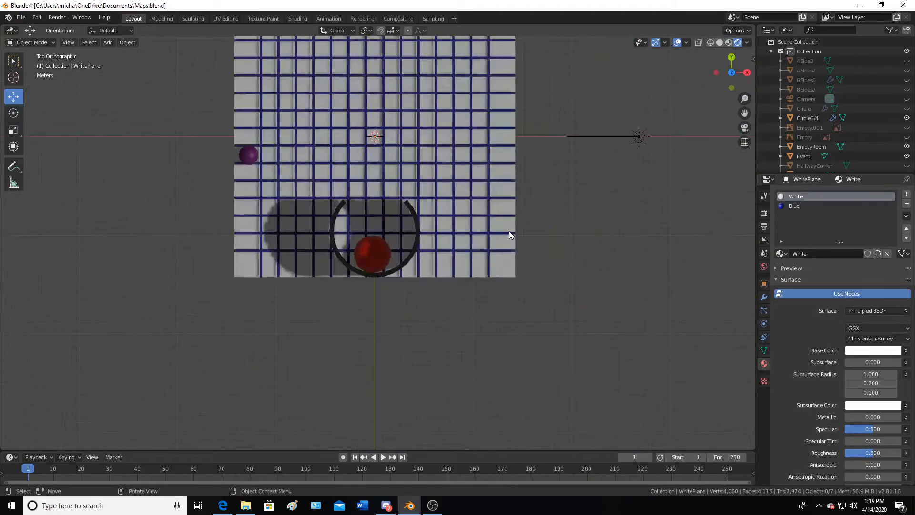
pyautogui.scroll(4, 509, 231)
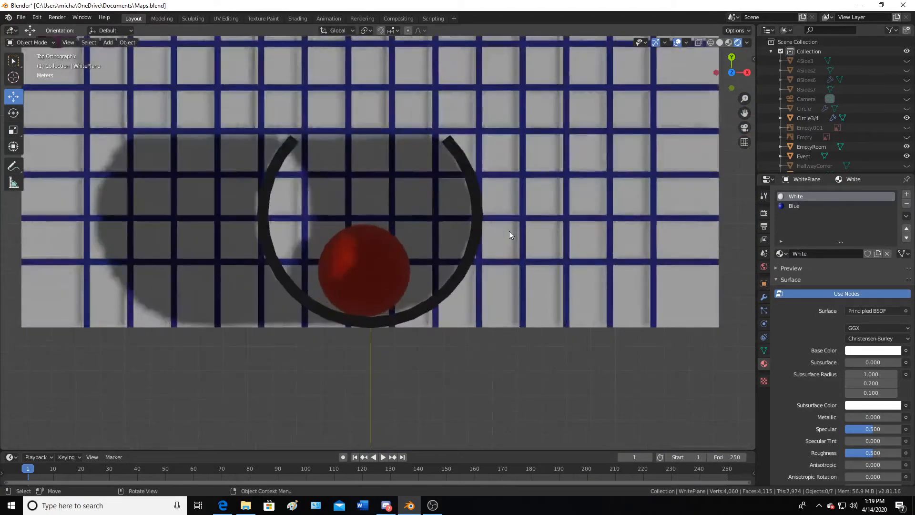
pyautogui.click(454, 153)
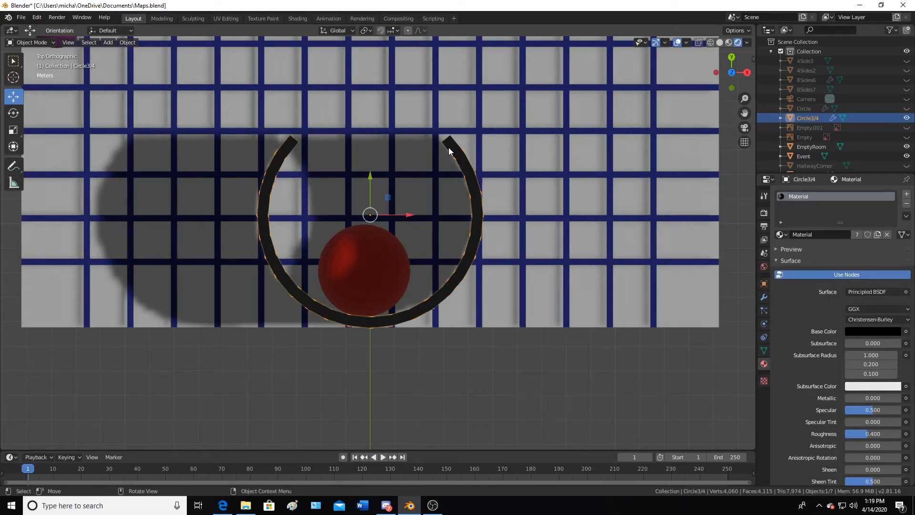
pyautogui.keyDown('shift'); pyautogui.moveTo(454, 158); pyautogui.dragTo(522, 275, button='middle'); pyautogui.keyUp('shift')
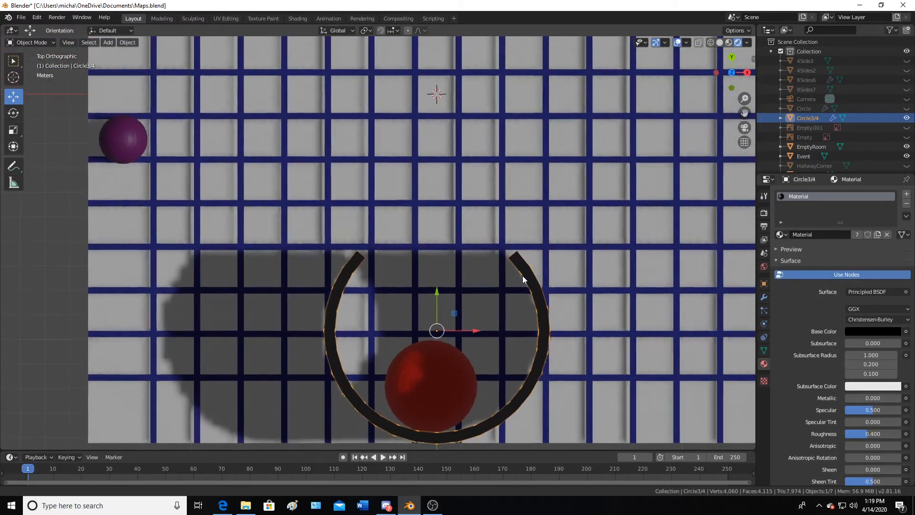
pyautogui.click(668, 118)
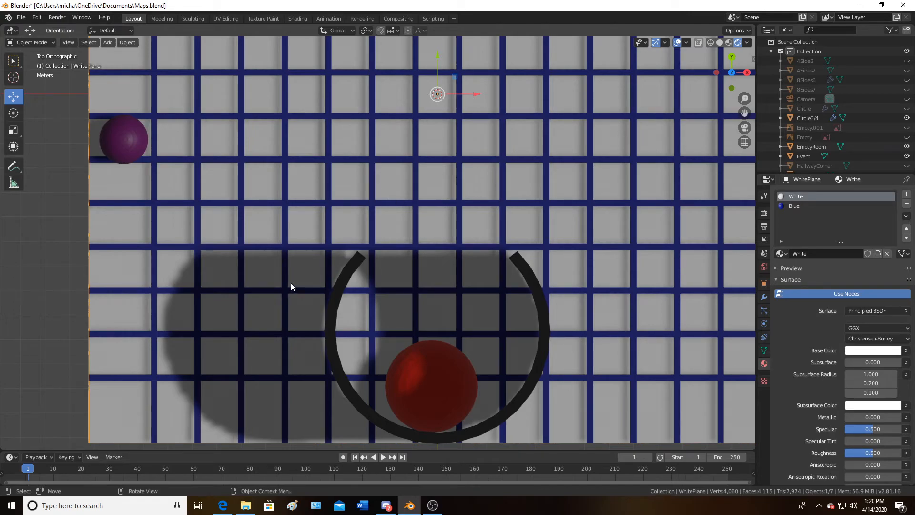
pyautogui.scroll(-3, 291, 282)
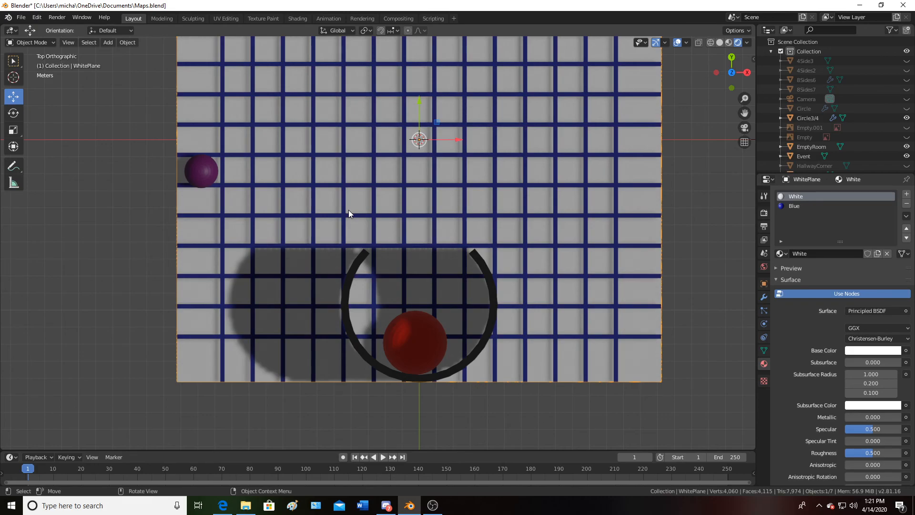
# Orbit and zoom out to examine the whole grid floor with the ring and all marker spheres in perspective
pyautogui.moveTo(349, 213); pyautogui.dragTo(142, 148, button='middle')
pyautogui.click(552, 115)
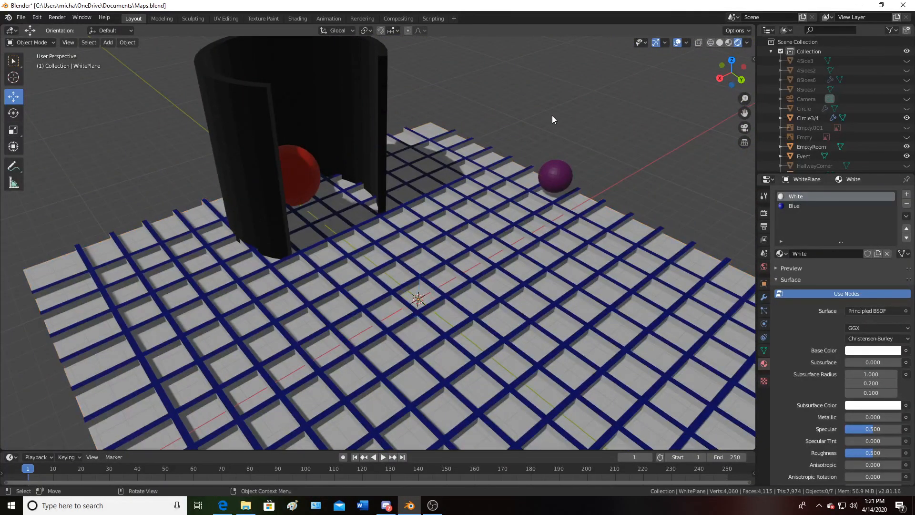
pyautogui.moveTo(500, 129)
pyautogui.mouseDown(button='middle')
pyautogui.moveTo(485, 124)
pyautogui.moveTo(482, 112)
pyautogui.moveTo(490, 115)
pyautogui.mouseUp(button='middle')
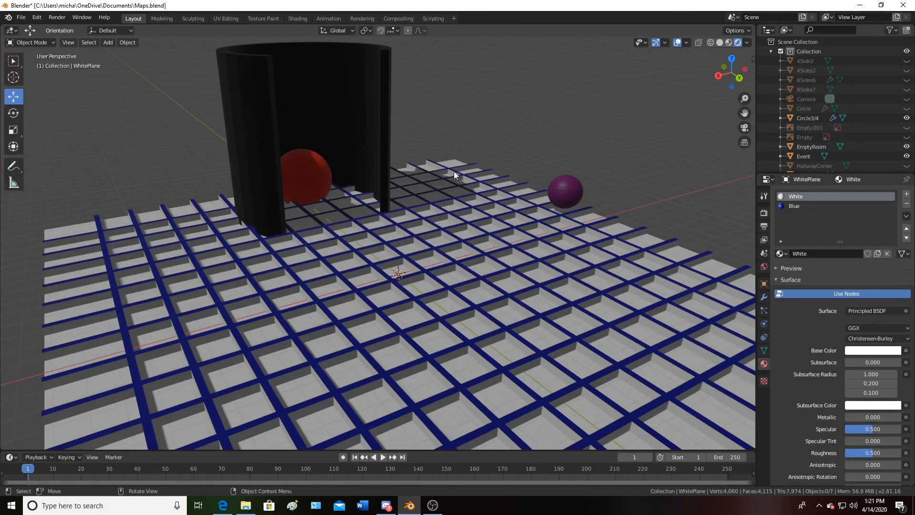
pyautogui.moveTo(417, 171); pyautogui.dragTo(375, 158, button='middle')
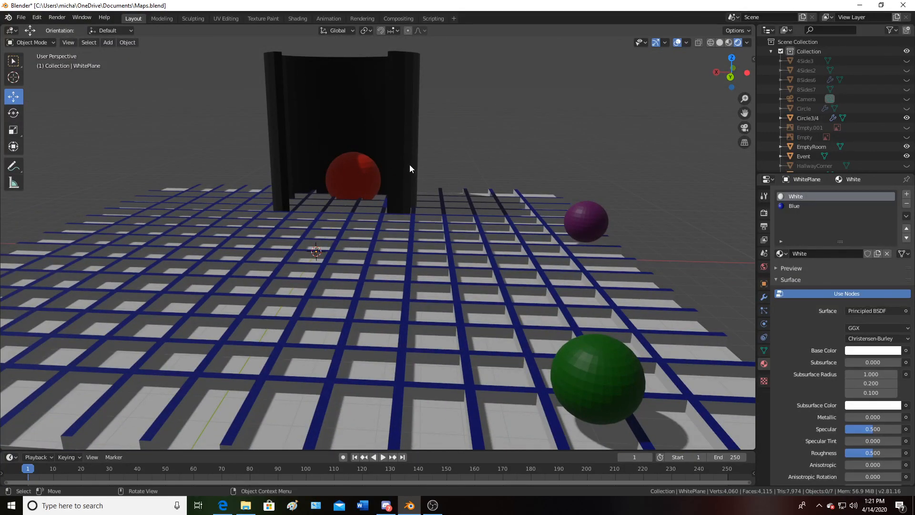
pyautogui.scroll(-5, 422, 186)
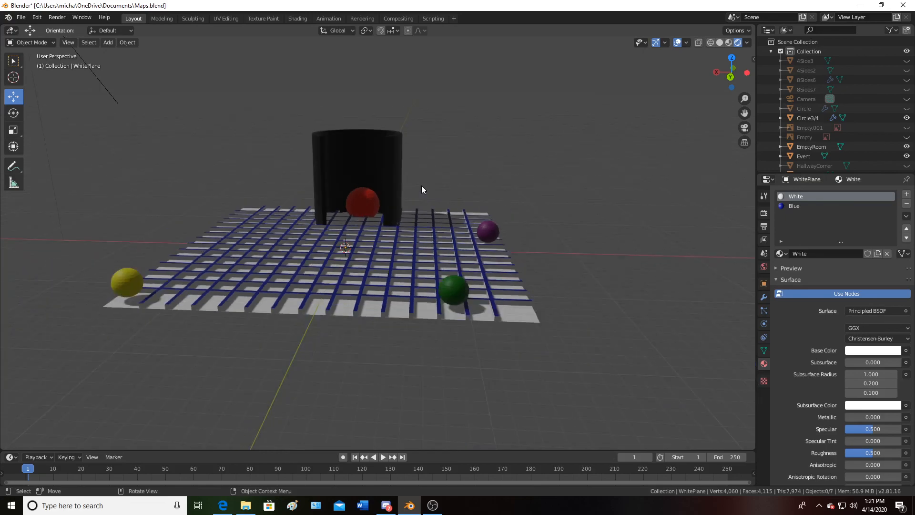